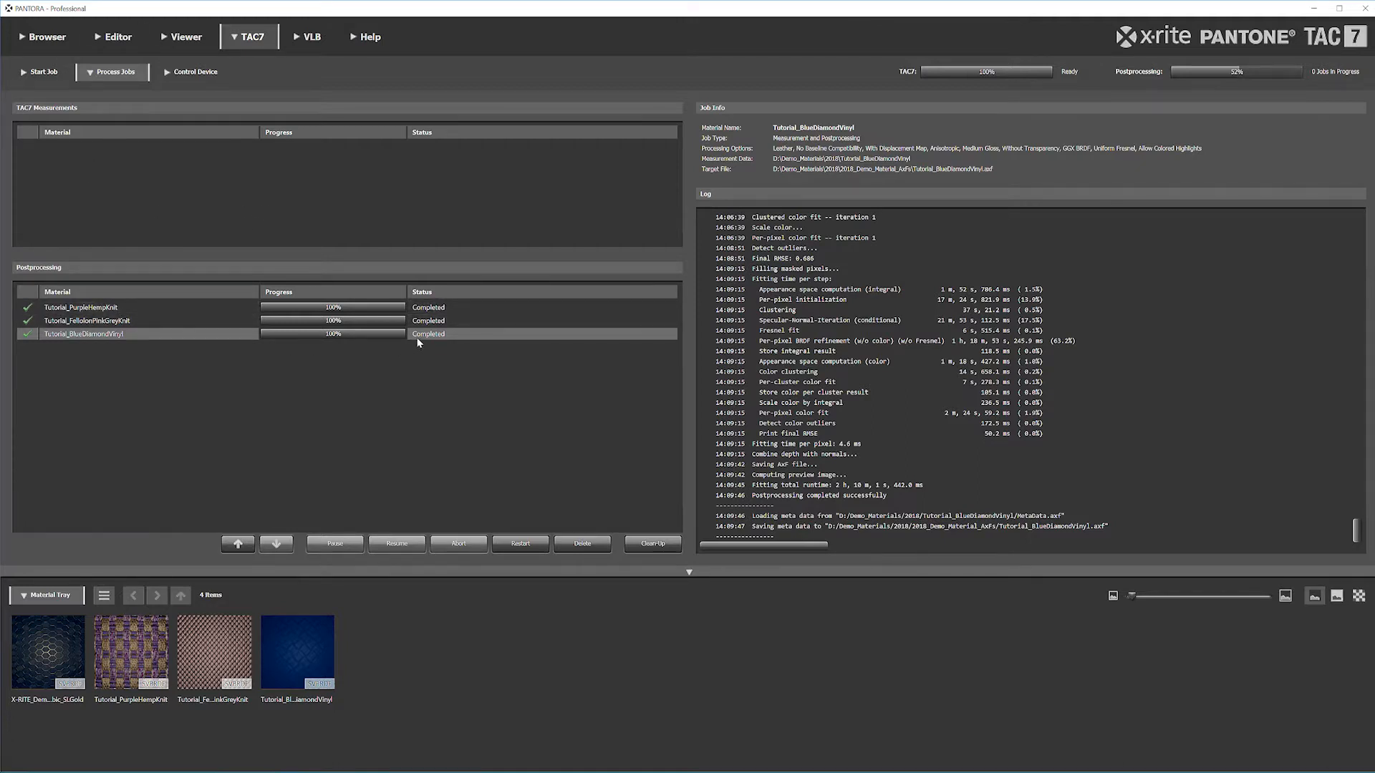
Load the Tutorial_BlueDiamondVinyl material into the texture editor and examine its repeat in the tiled preview
left_click(108, 38)
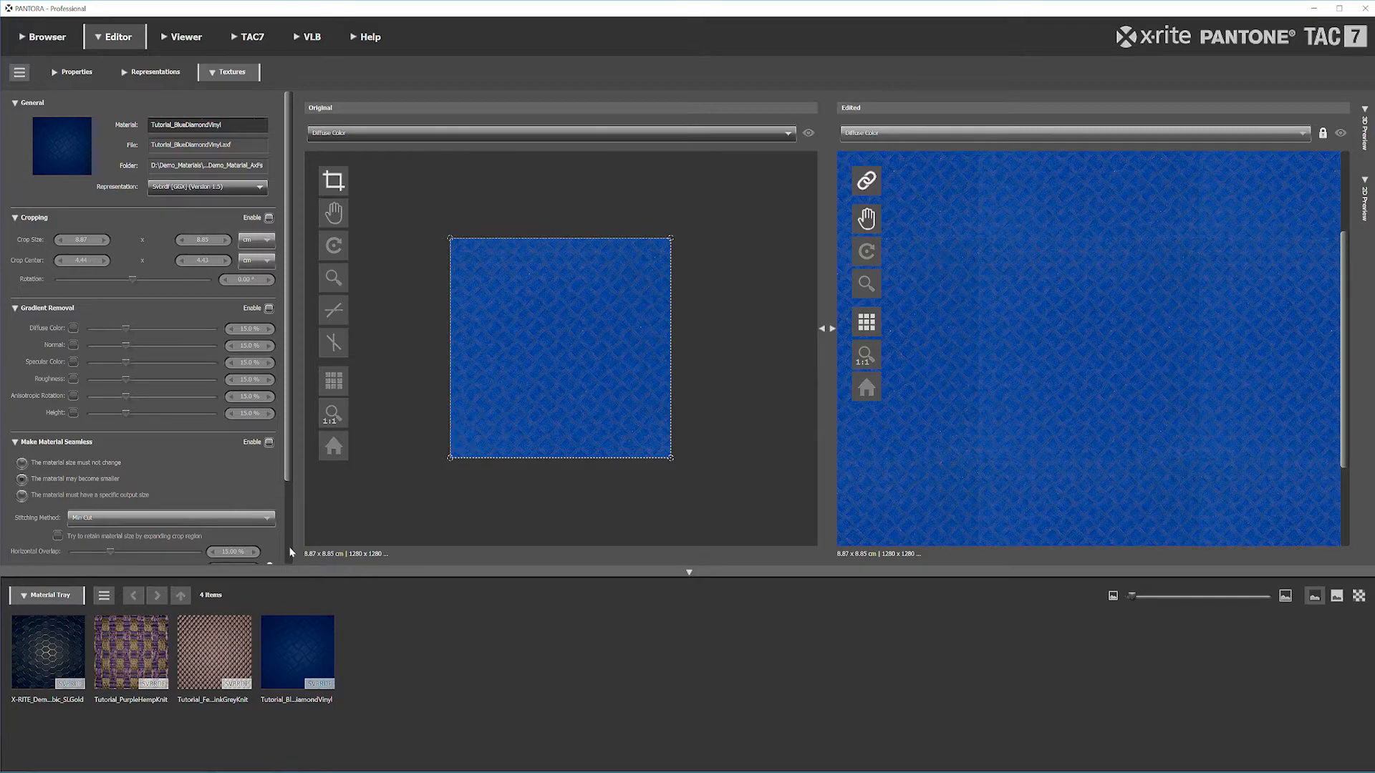
left_click_drag(315, 642, 423, 483)
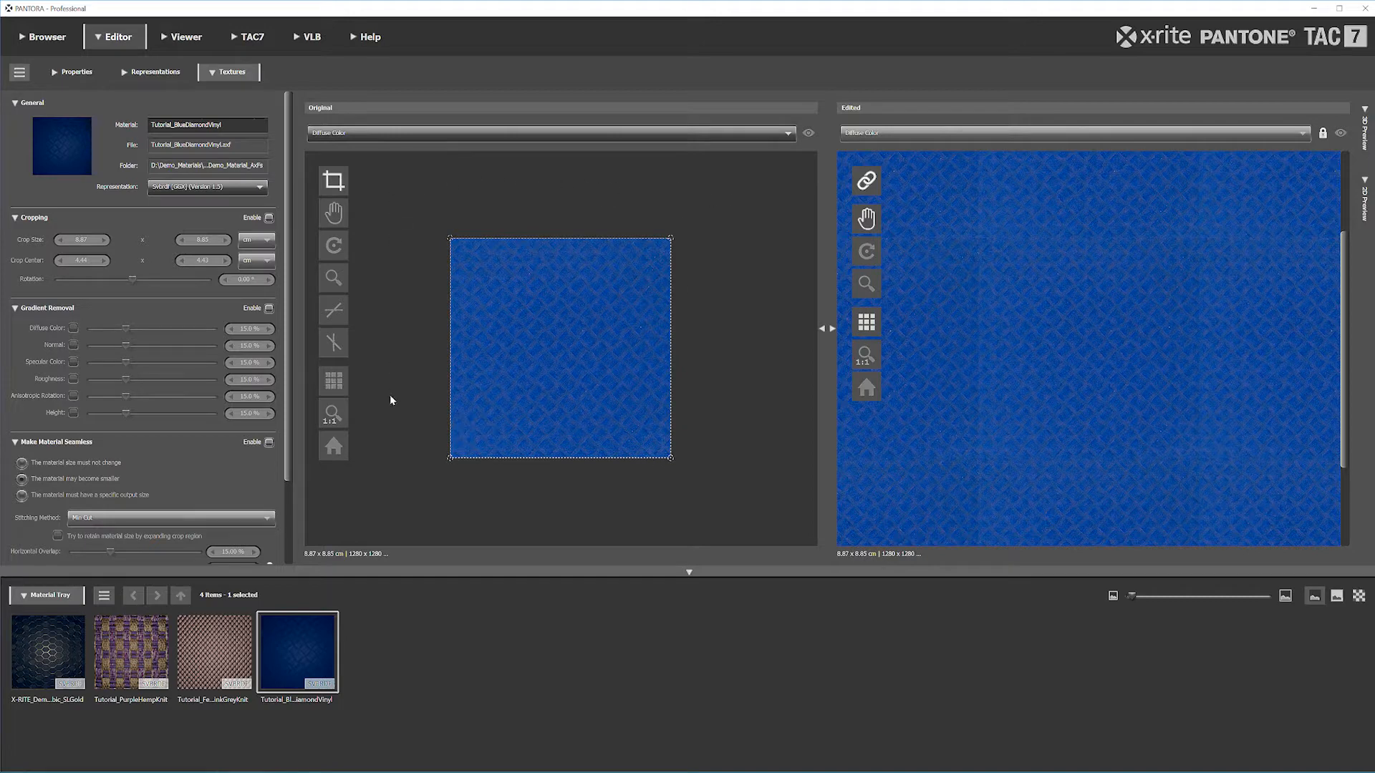
left_click(878, 324)
left_click(877, 323)
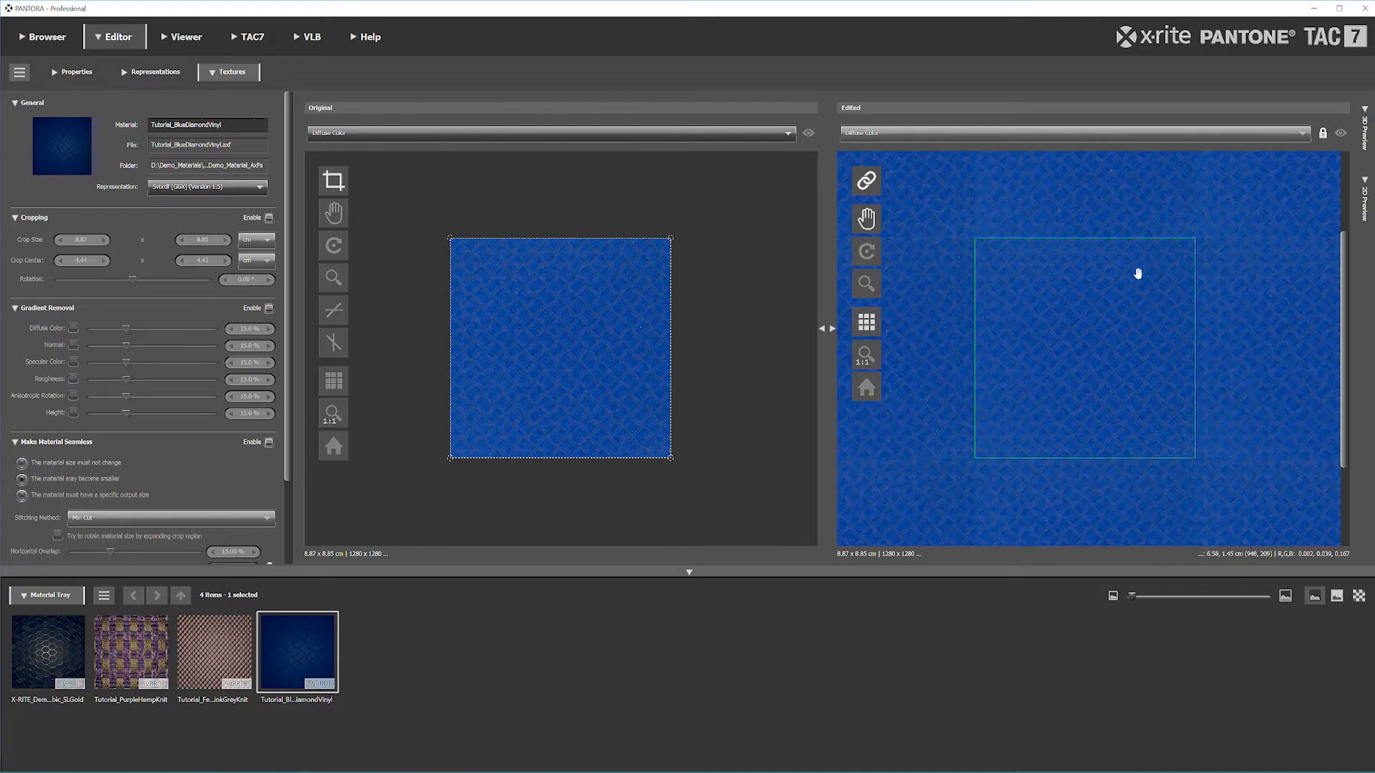
left_click_drag(1124, 370, 1156, 310)
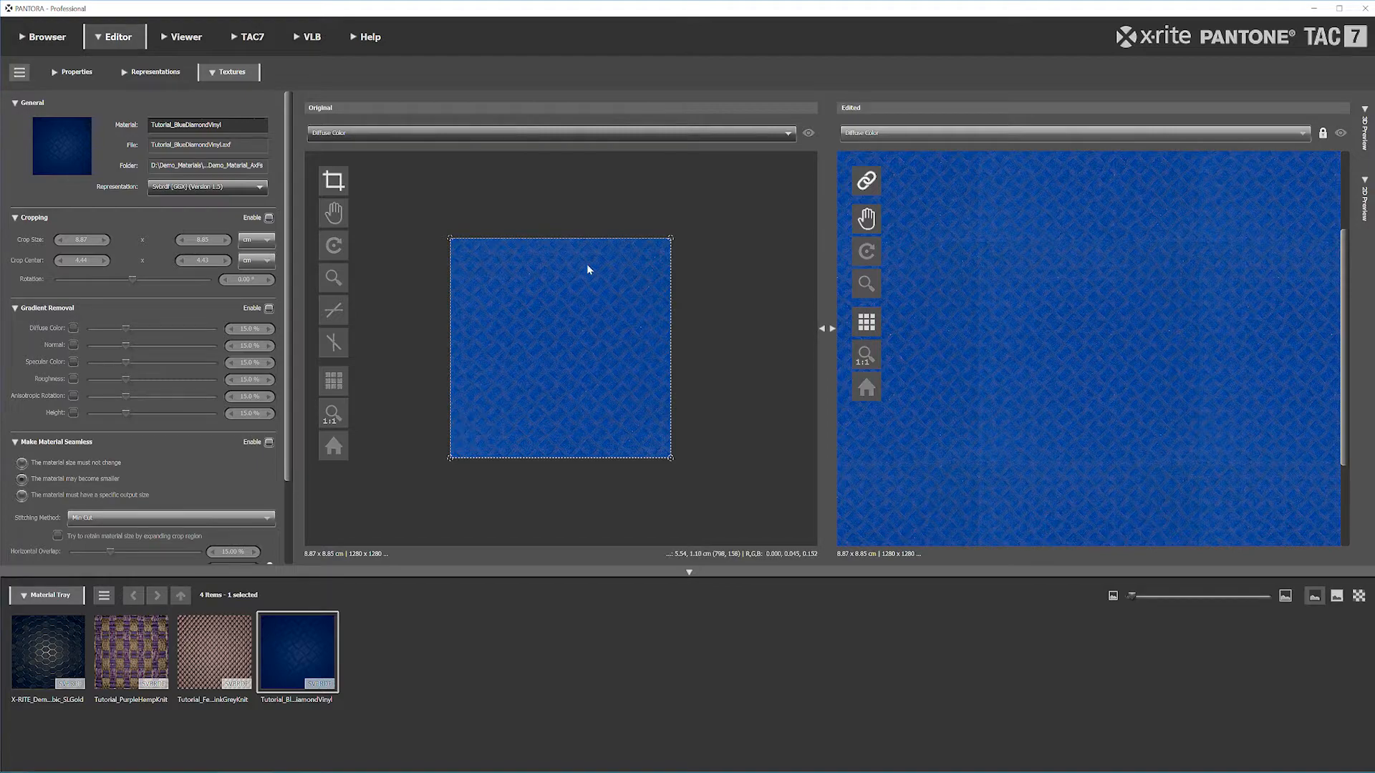
Enable cropping and pull all four edges of the crop region inward to about 6.73 x 6.94 cm
left_click(269, 217)
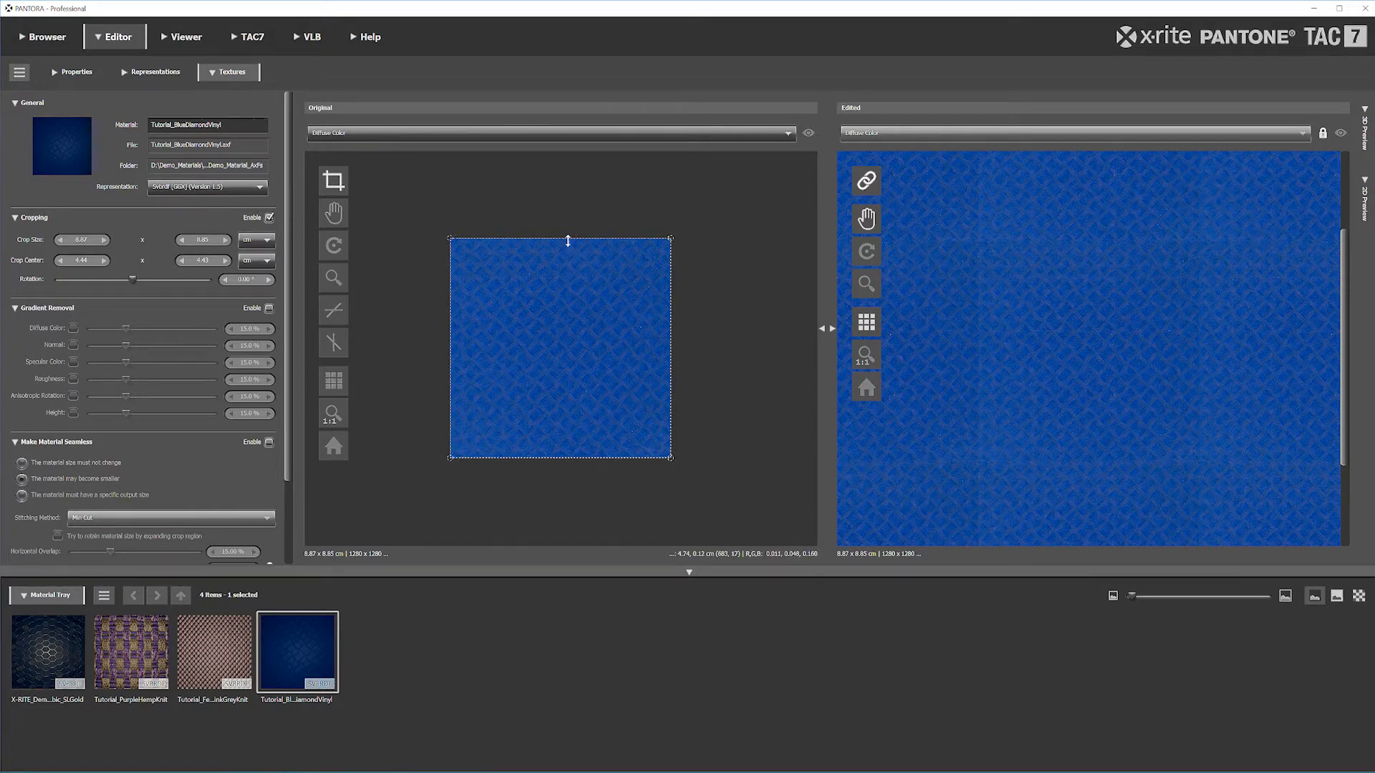
scroll(592, 205, "up", 2)
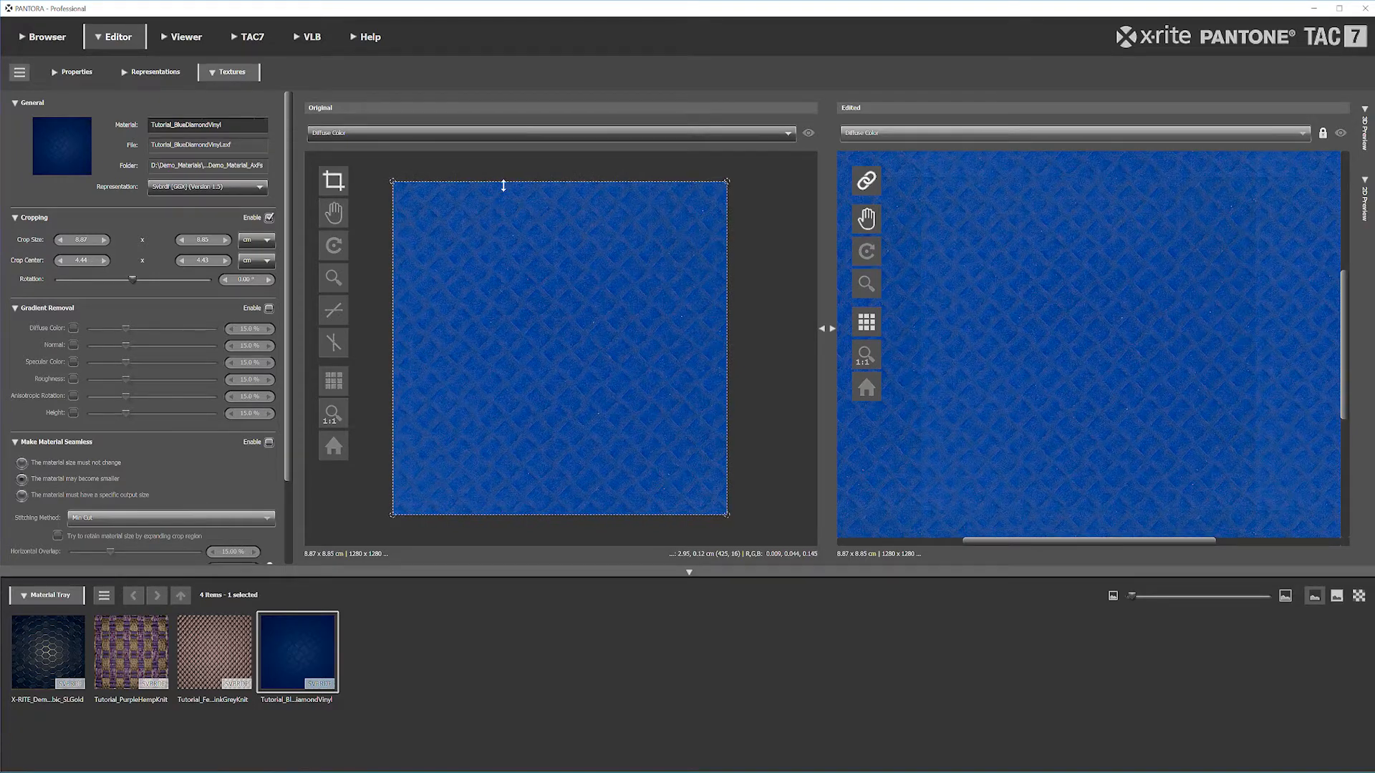
left_click_drag(514, 181, 512, 222)
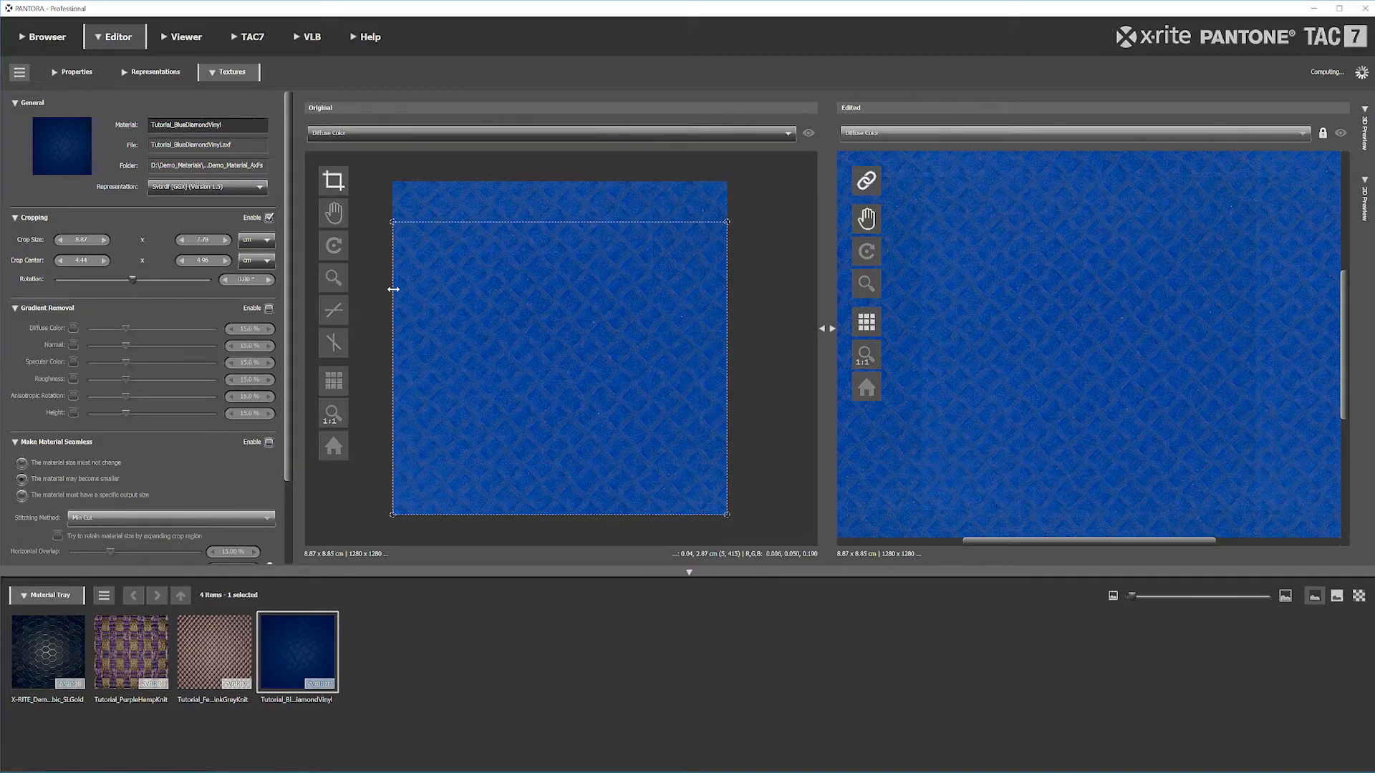
left_click_drag(421, 285, 428, 285)
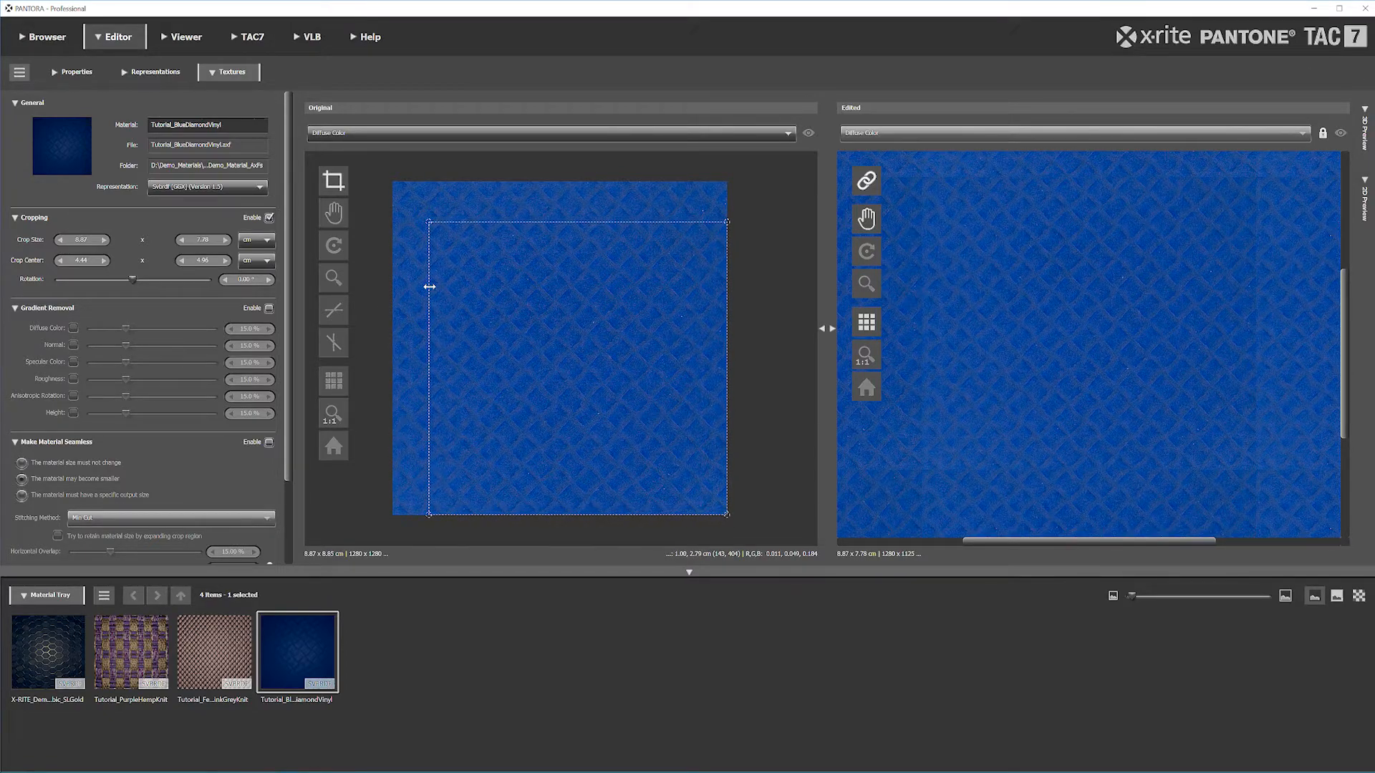
left_click_drag(726, 308, 686, 310)
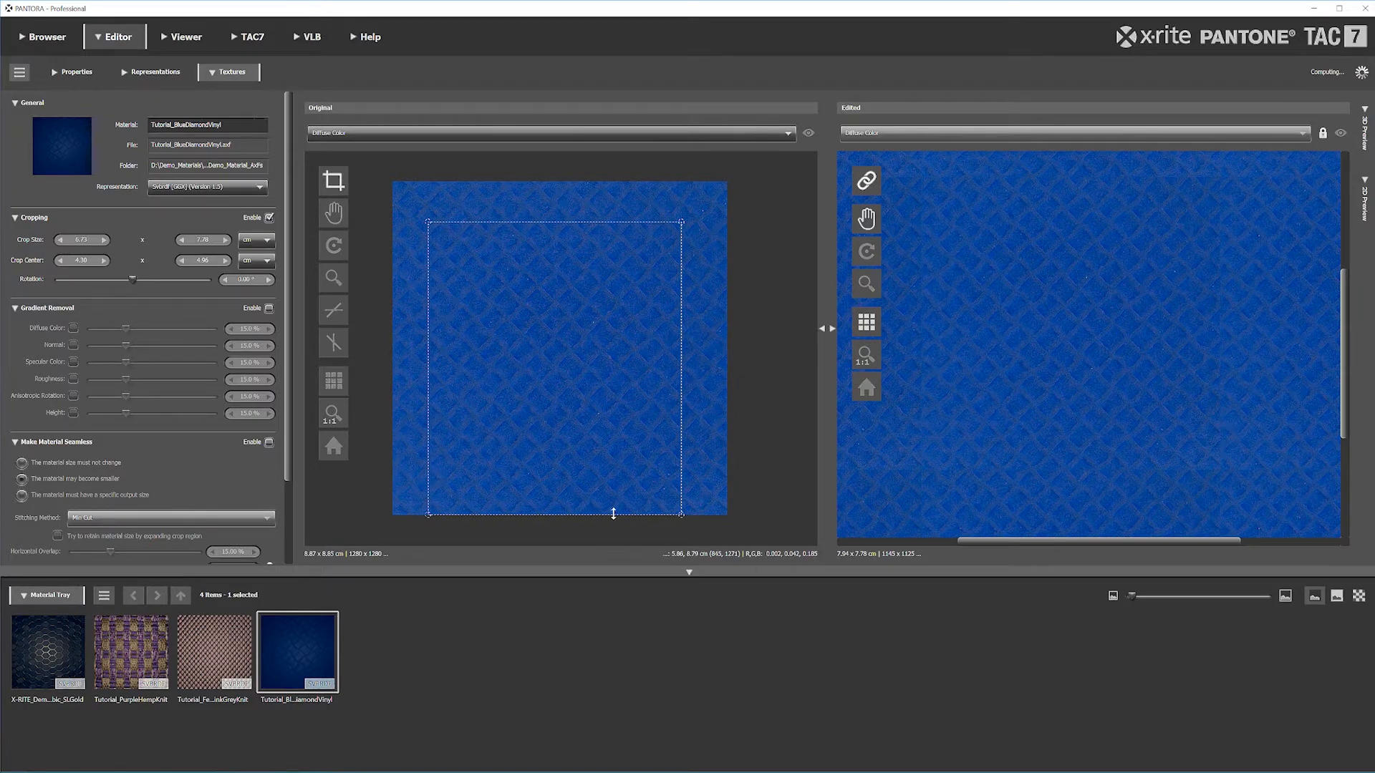
left_click_drag(614, 515, 615, 484)
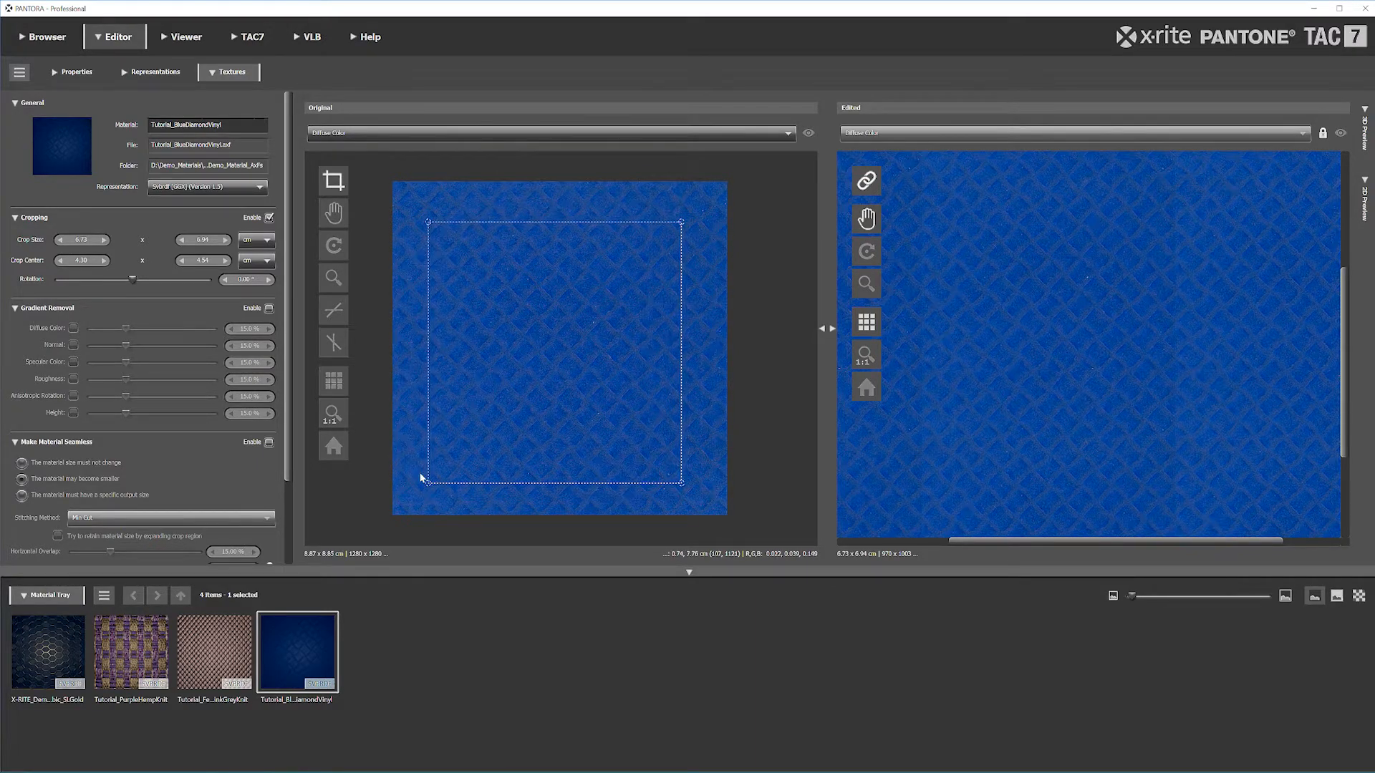
Try skewing the crop region by moving its lower-left corner inward, and undo the distortion
mouse_move(428, 483)
left_mouse_down()
mouse_move(433, 445)
mouse_move(496, 350)
mouse_move(486, 390)
mouse_move(552, 242)
mouse_move(491, 399)
mouse_move(562, 291)
mouse_move(405, 300)
mouse_move(411, 475)
mouse_move(443, 466)
left_mouse_up()
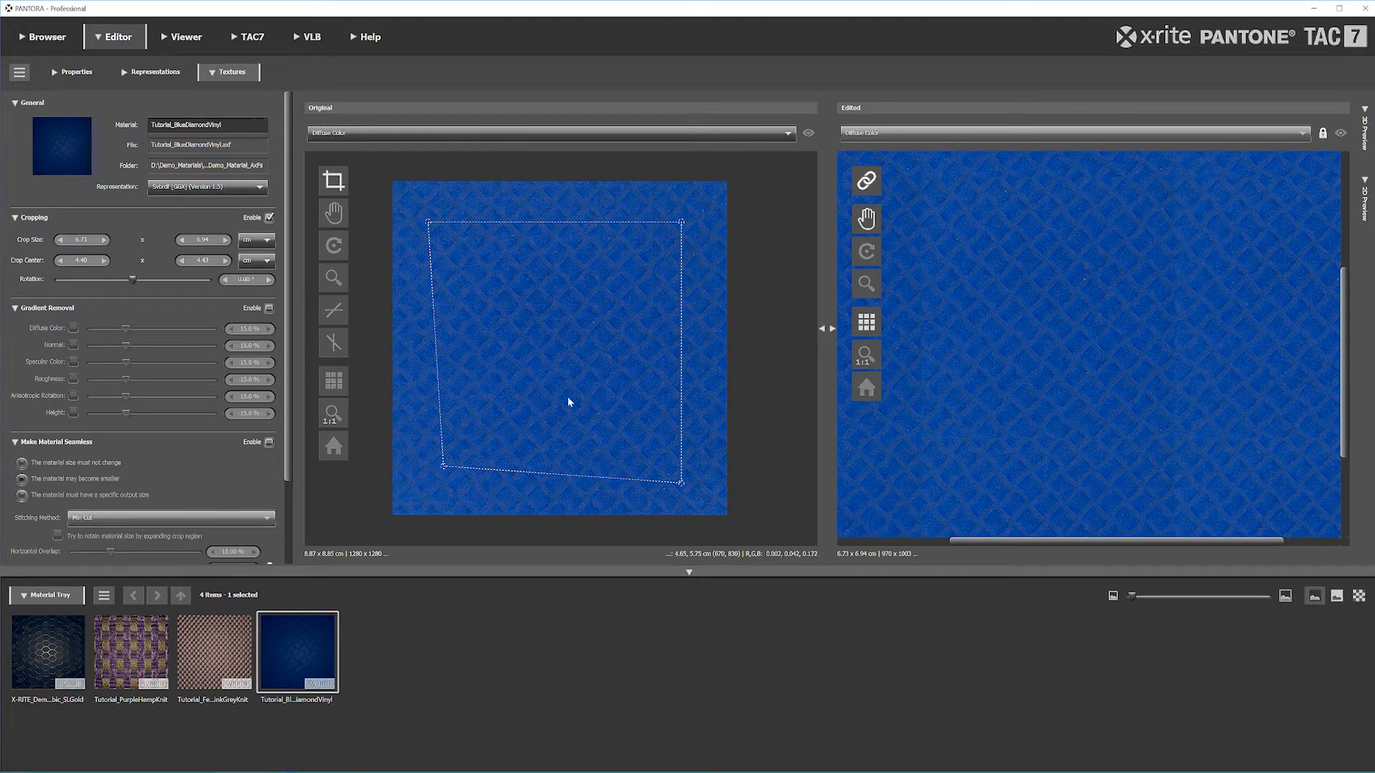
key("ctrl+z")
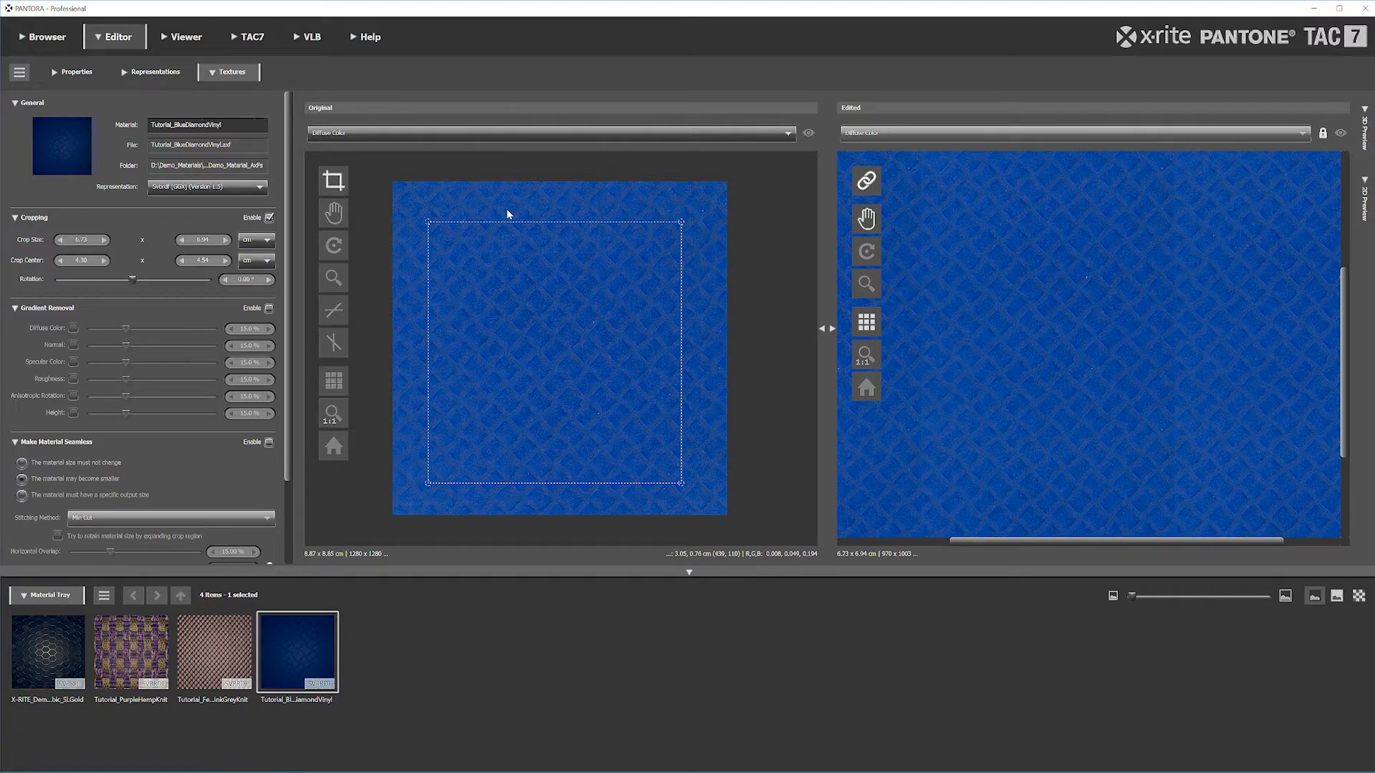
Enable gradient removal for the Diffuse Color map and set its strength to 12%
left_click_drag(1073, 327, 1111, 353)
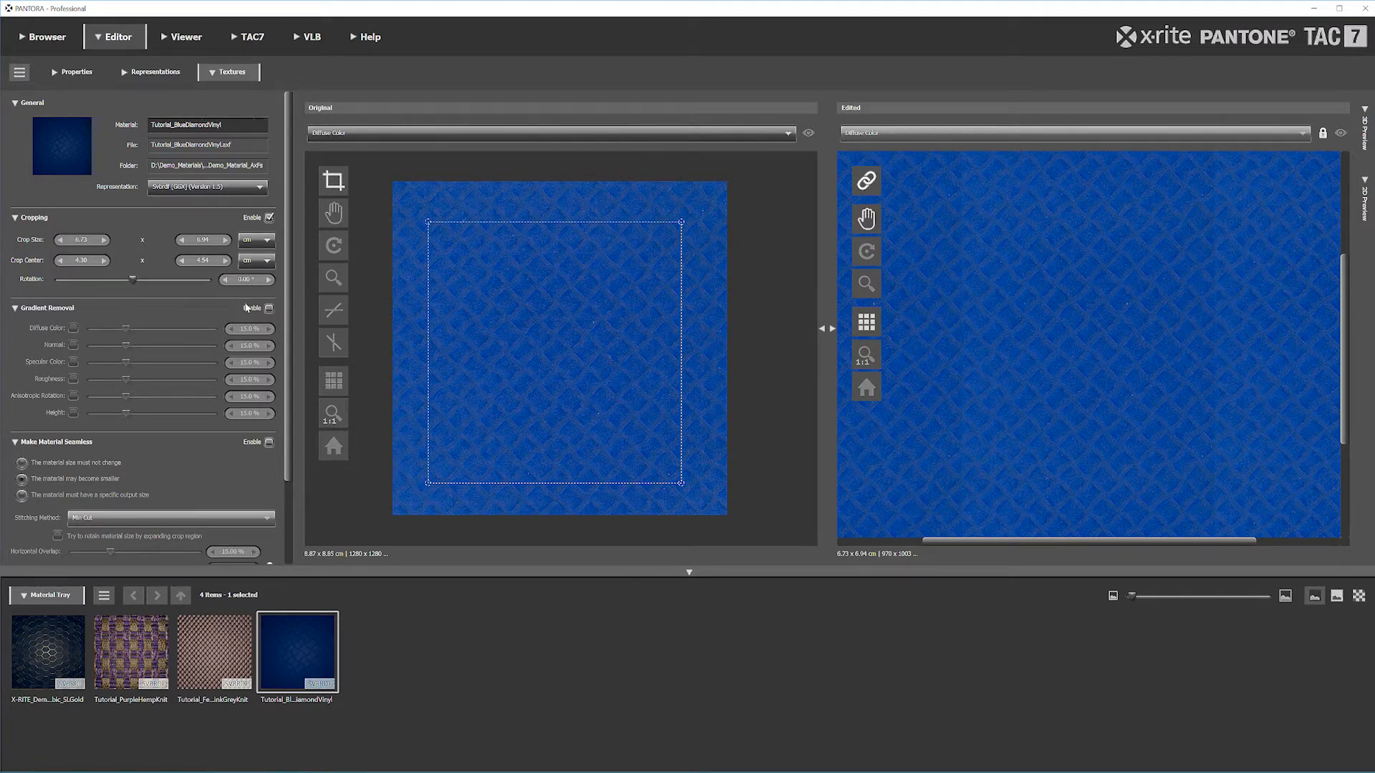
left_click(268, 308)
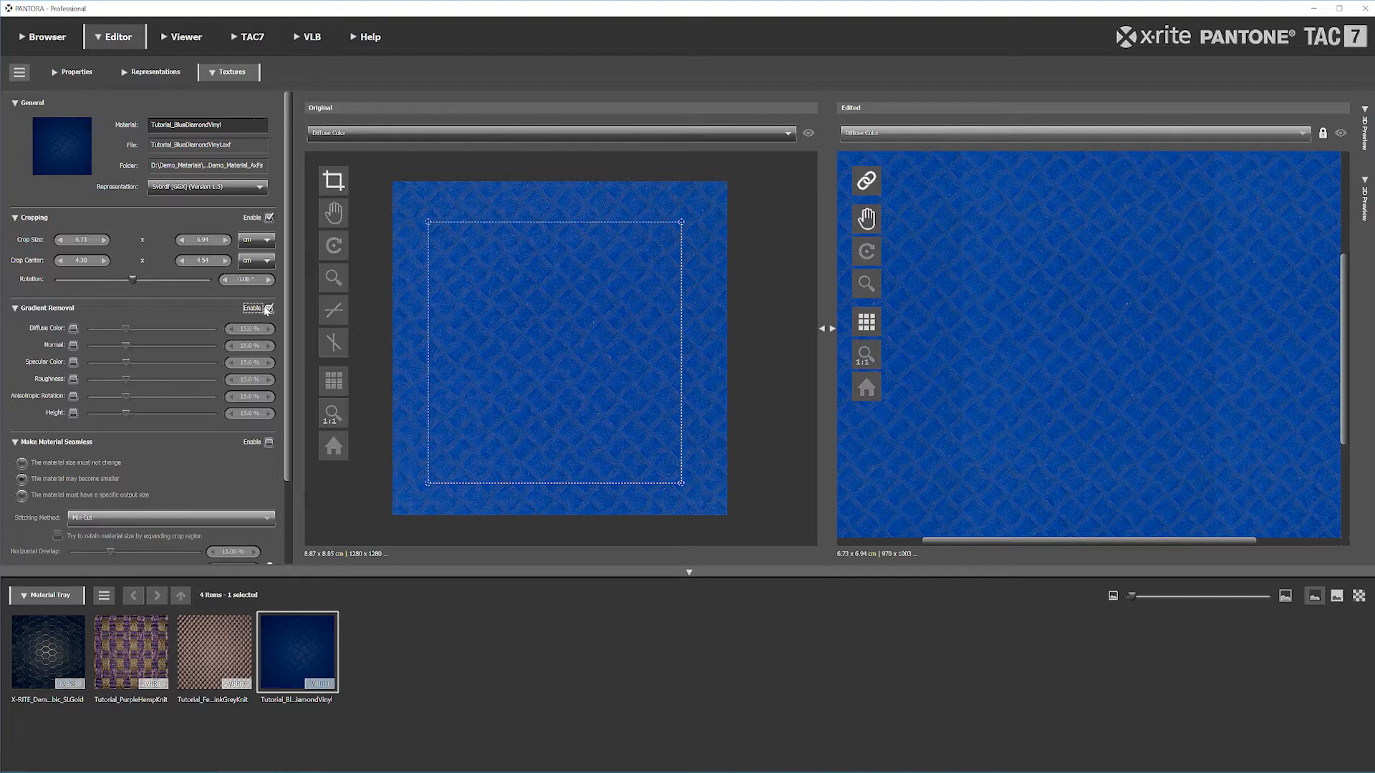
left_click(74, 330)
scroll(1074, 349, "down", 5)
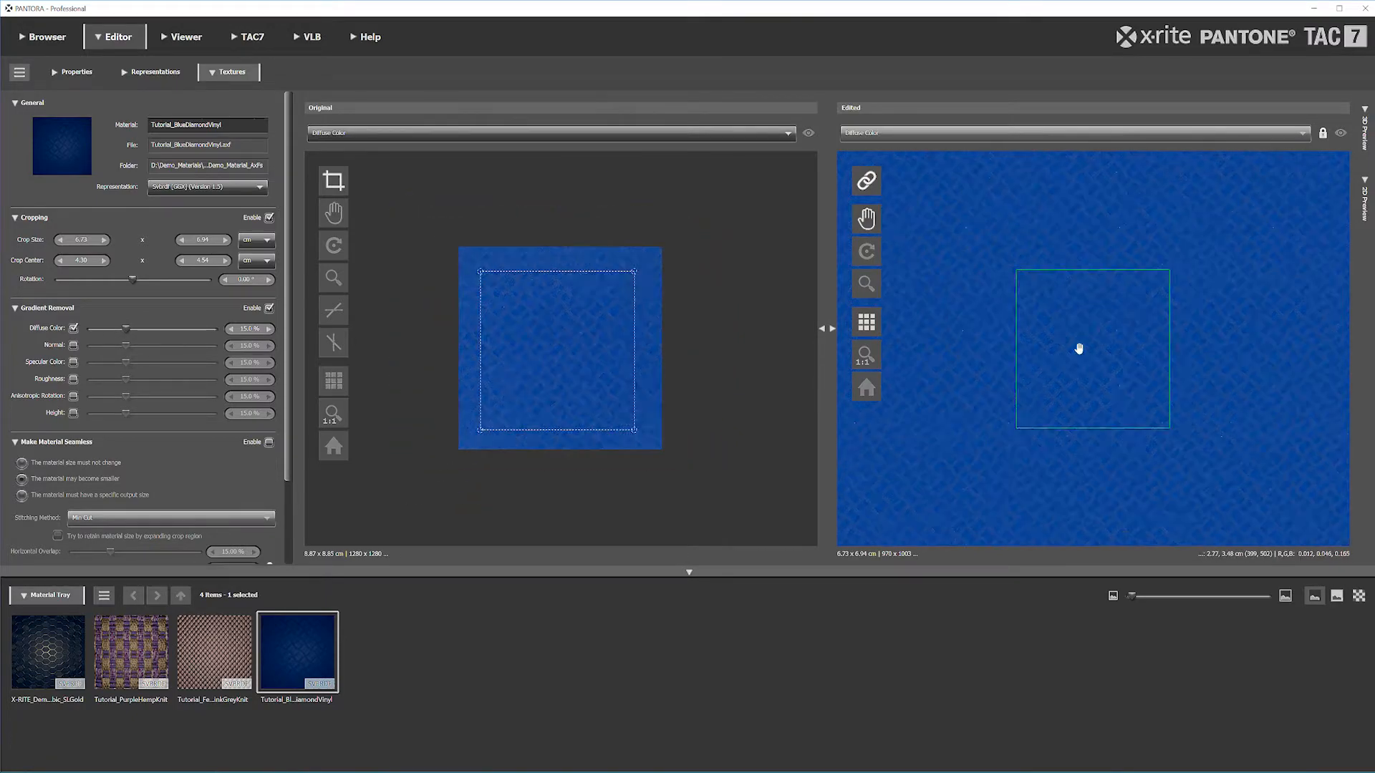
scroll(1079, 349, "down", 1)
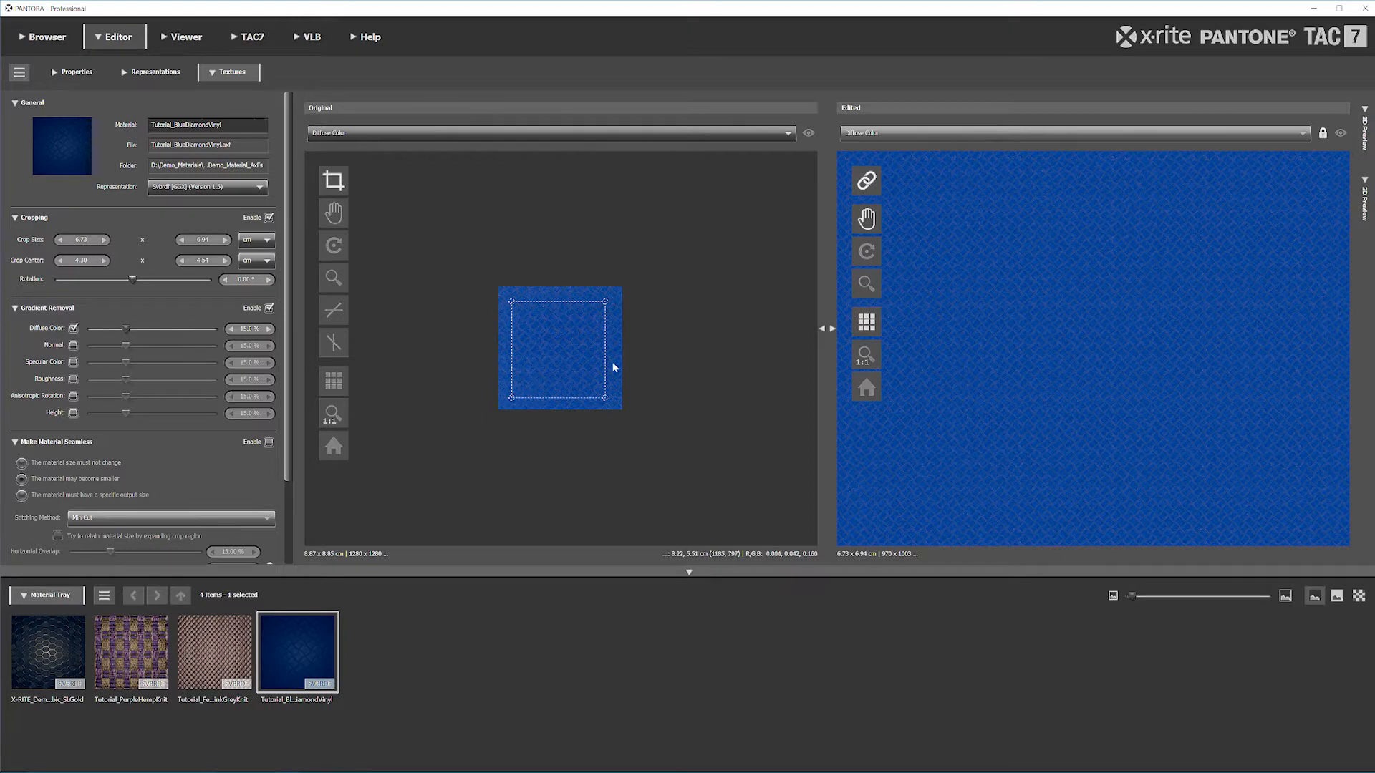
double_click(245, 329)
type("12")
key("Return")
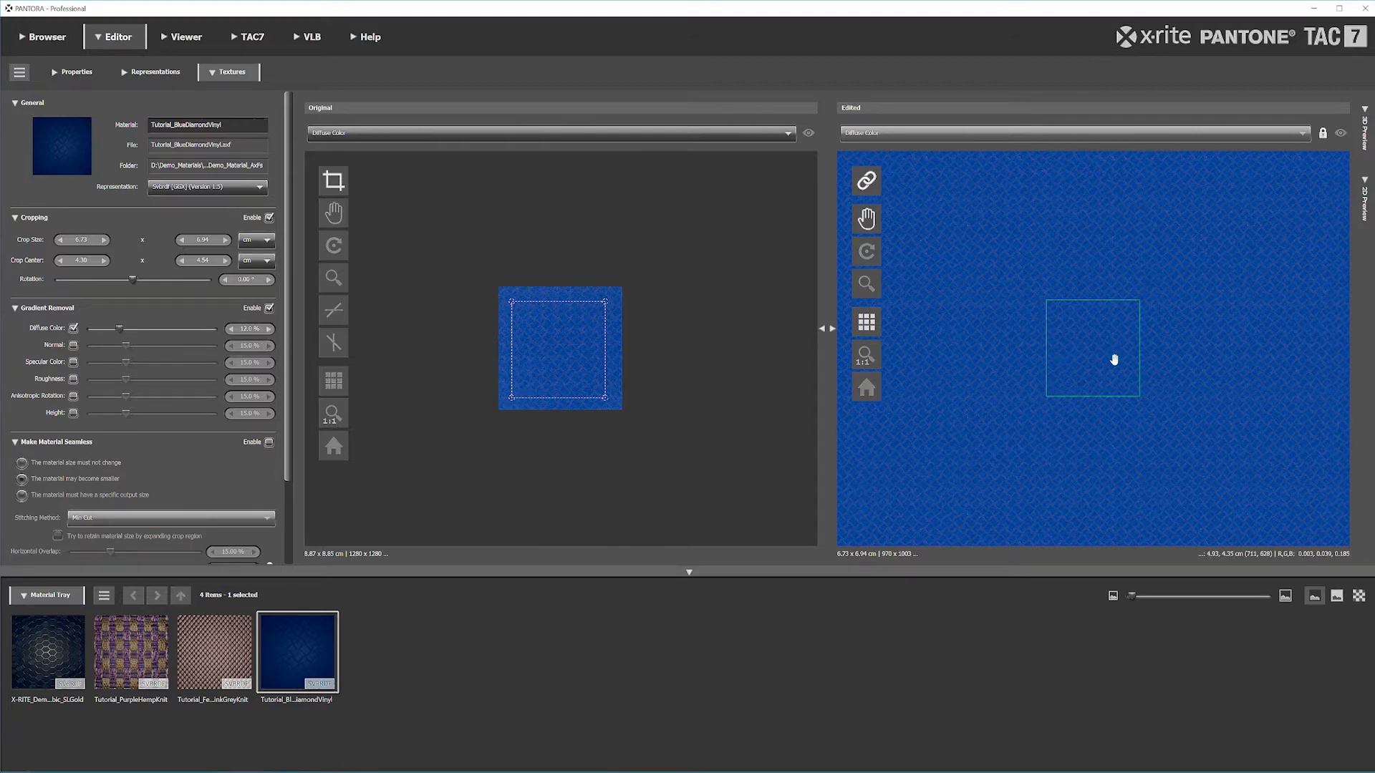
scroll(1095, 356, "up", 3)
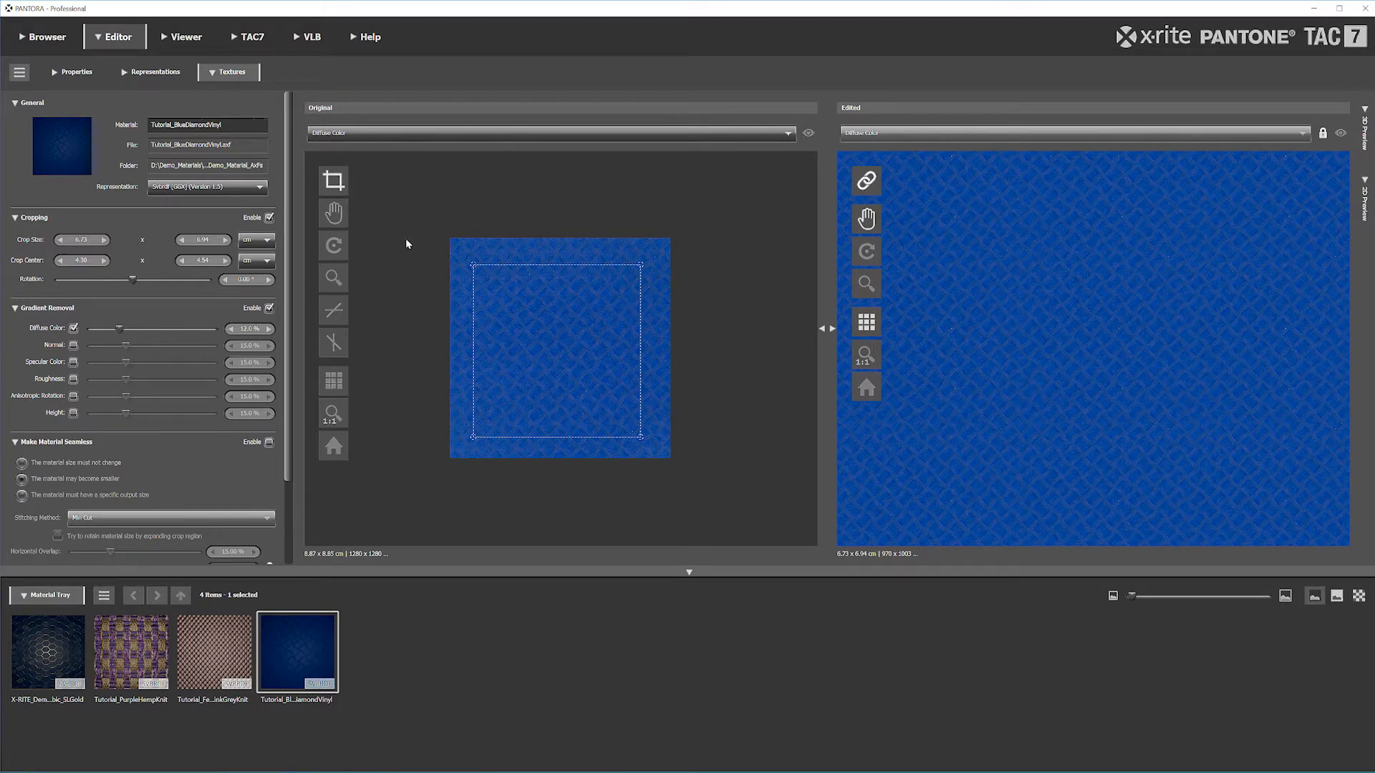
Display the Normal map, turn on its gradient removal and set the value to 8%
left_click(383, 133)
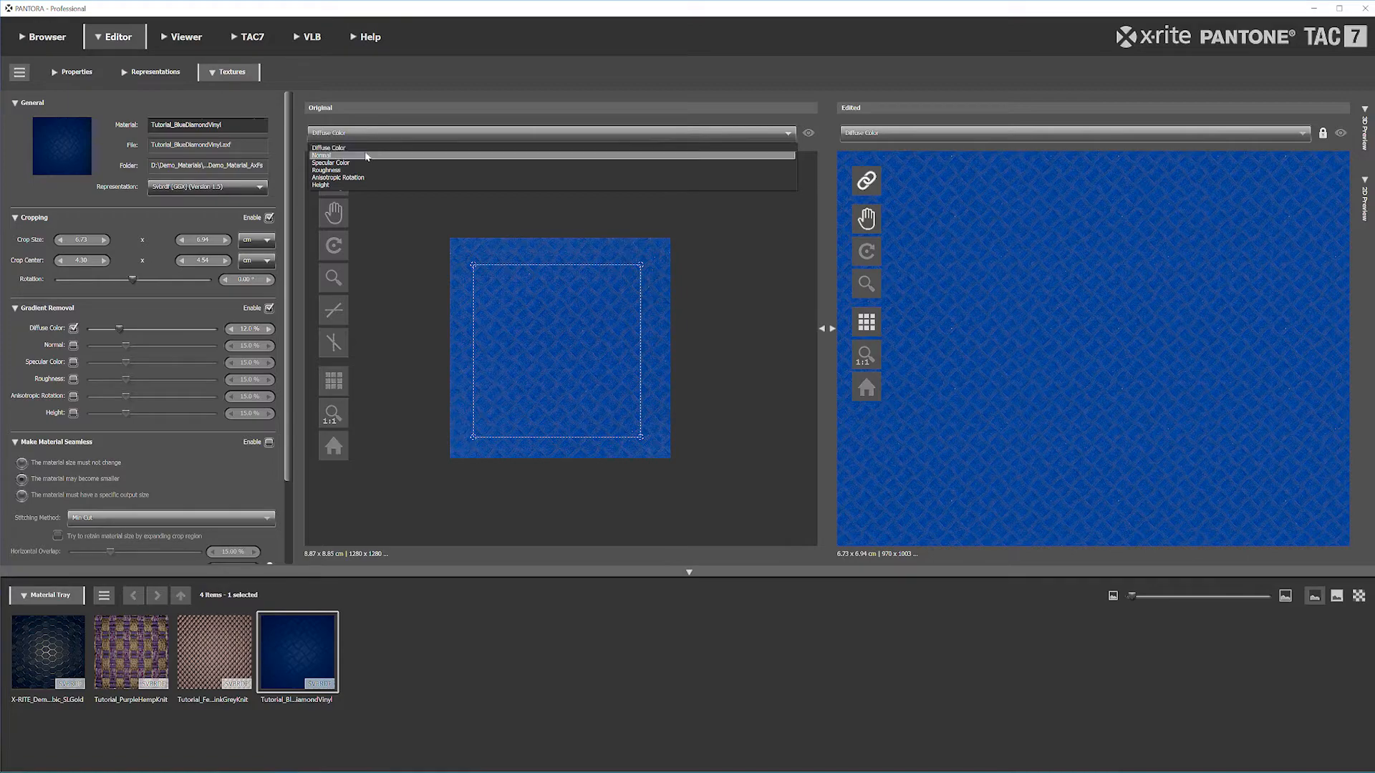
left_click(366, 155)
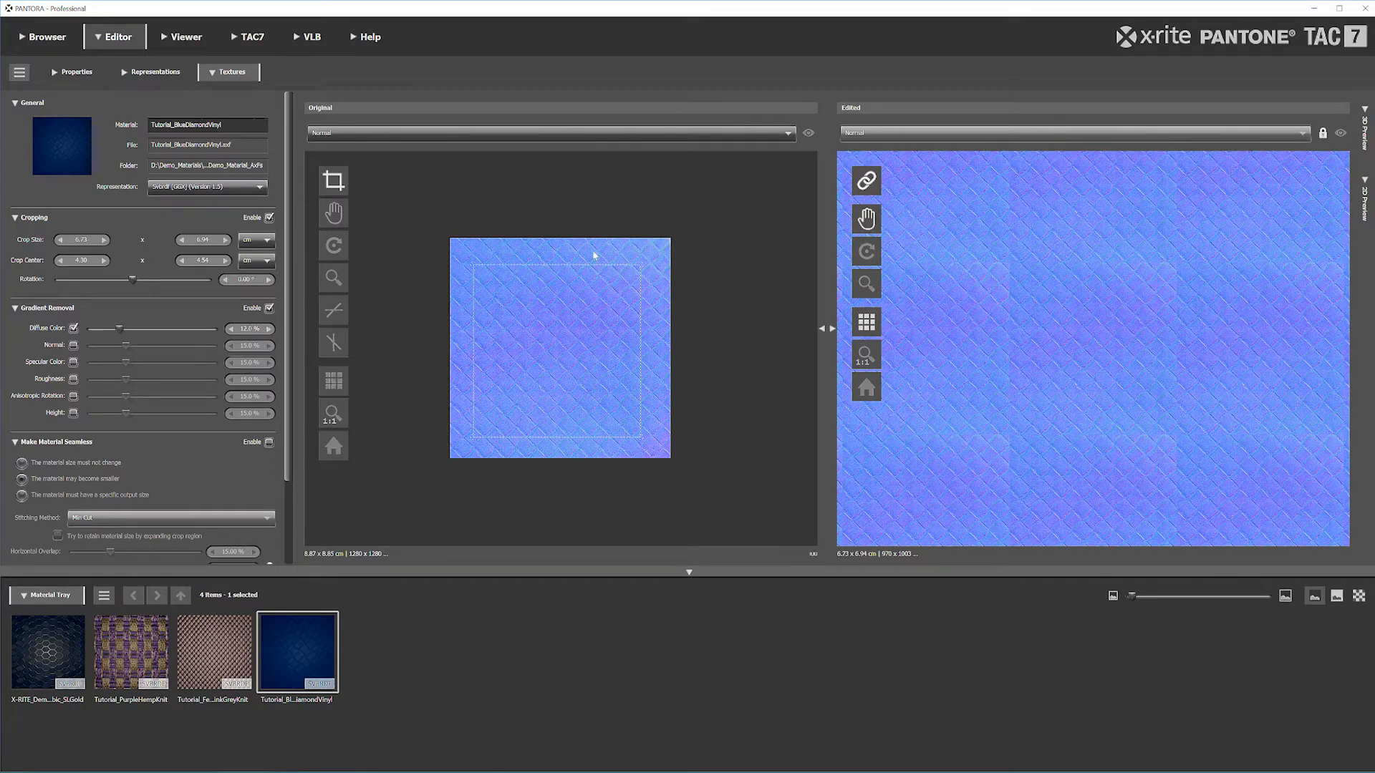
left_click(73, 346)
left_click(232, 346)
type("10")
key("Return")
type("8")
key("Return")
Display the Specular Color map and turn on its gradient removal
left_click(380, 336)
left_click(557, 131)
left_click(540, 164)
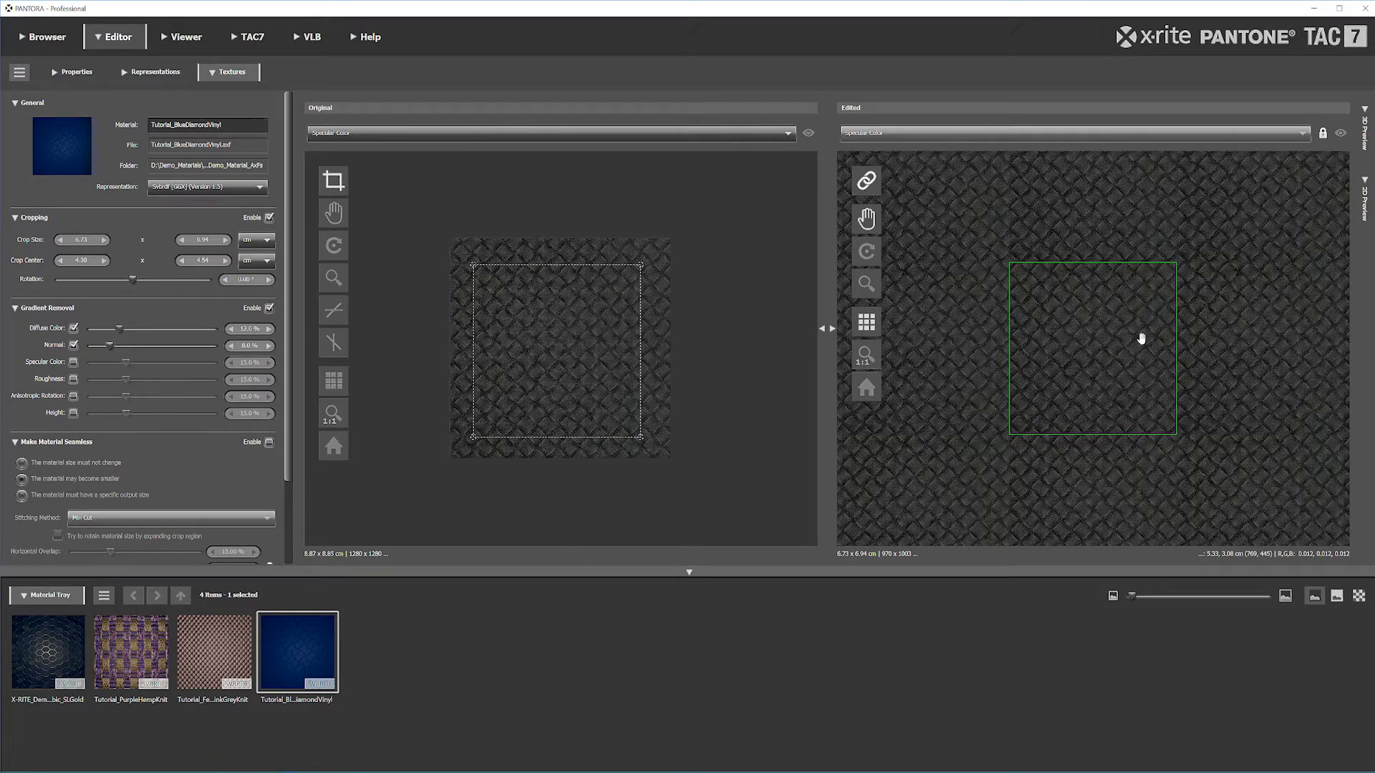
left_click(74, 362)
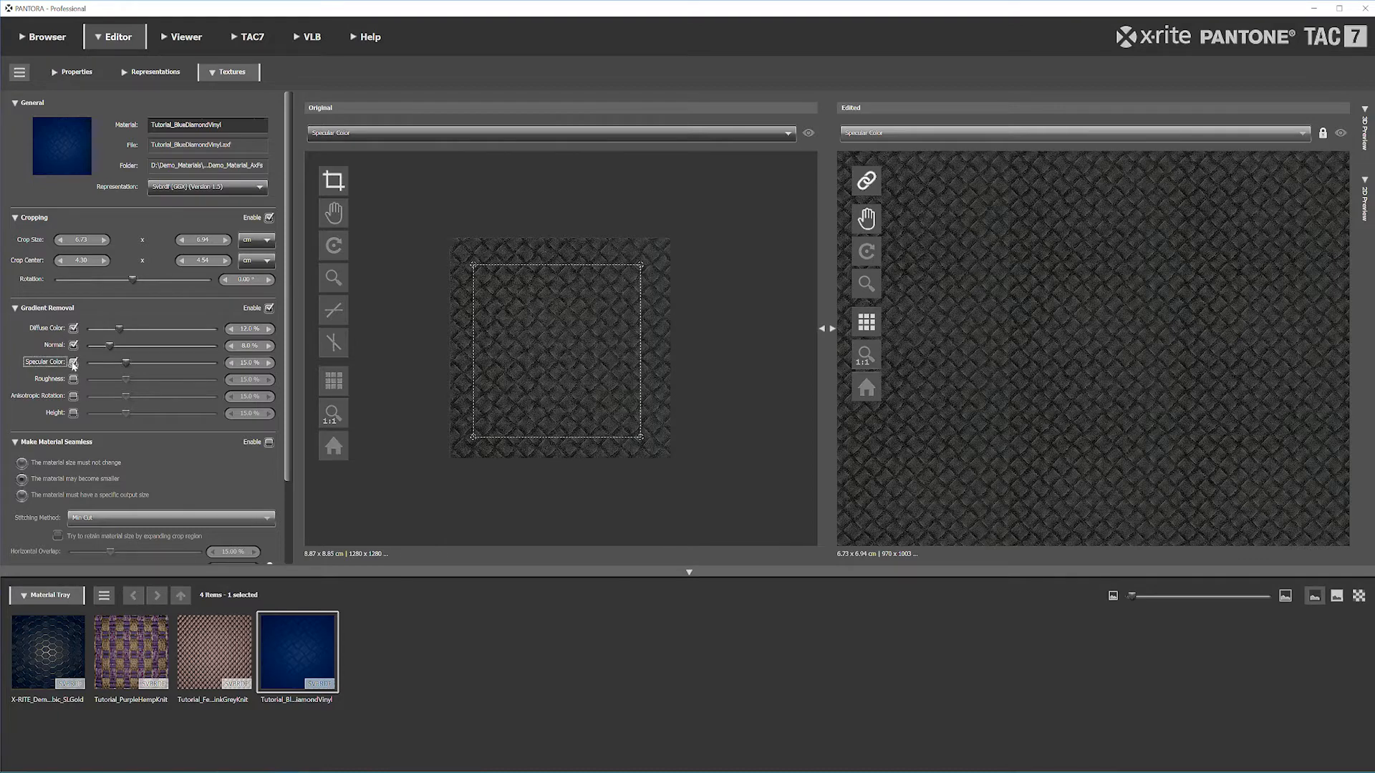
Examine the Roughness and Anisotropic Rotation maps, trying gradient removal on and off for Anisotropic Rotation
left_click(354, 134)
left_click(350, 170)
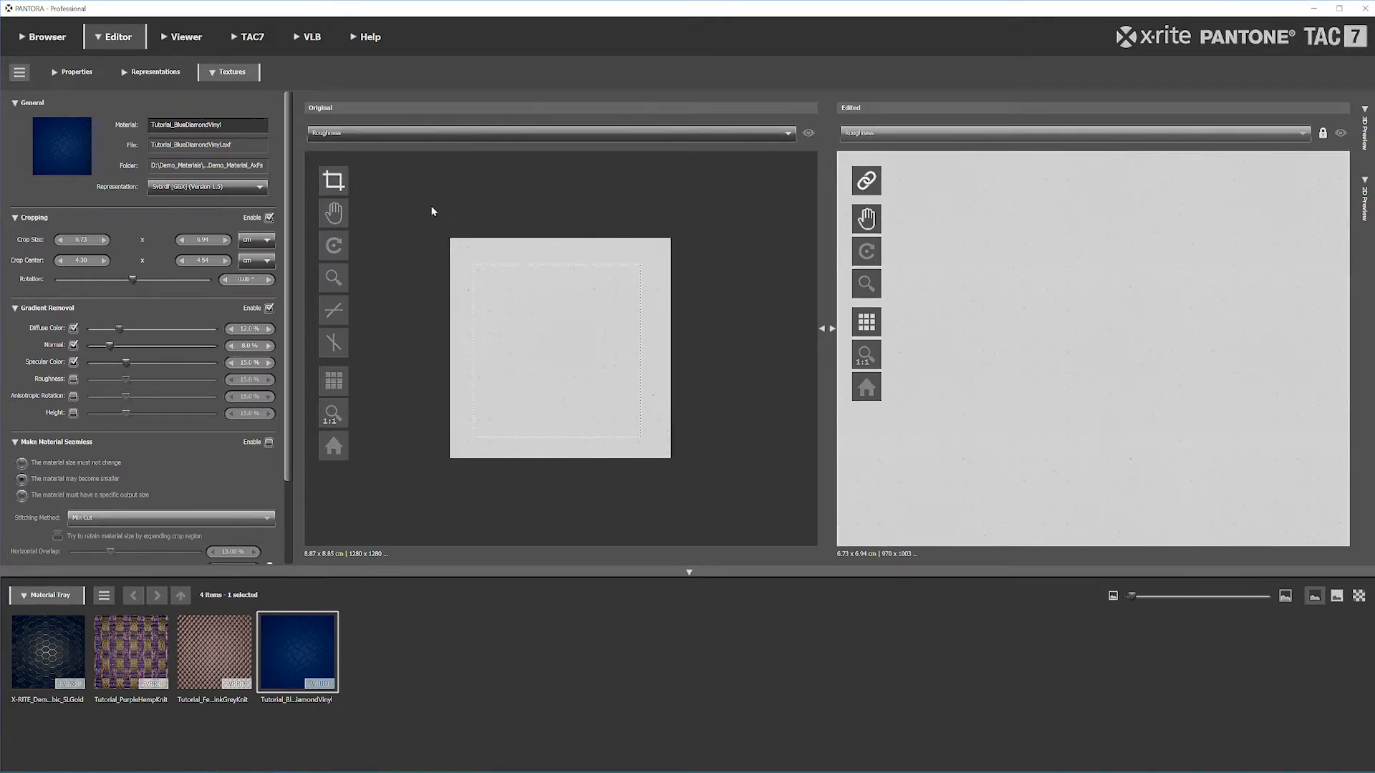
left_click(394, 135)
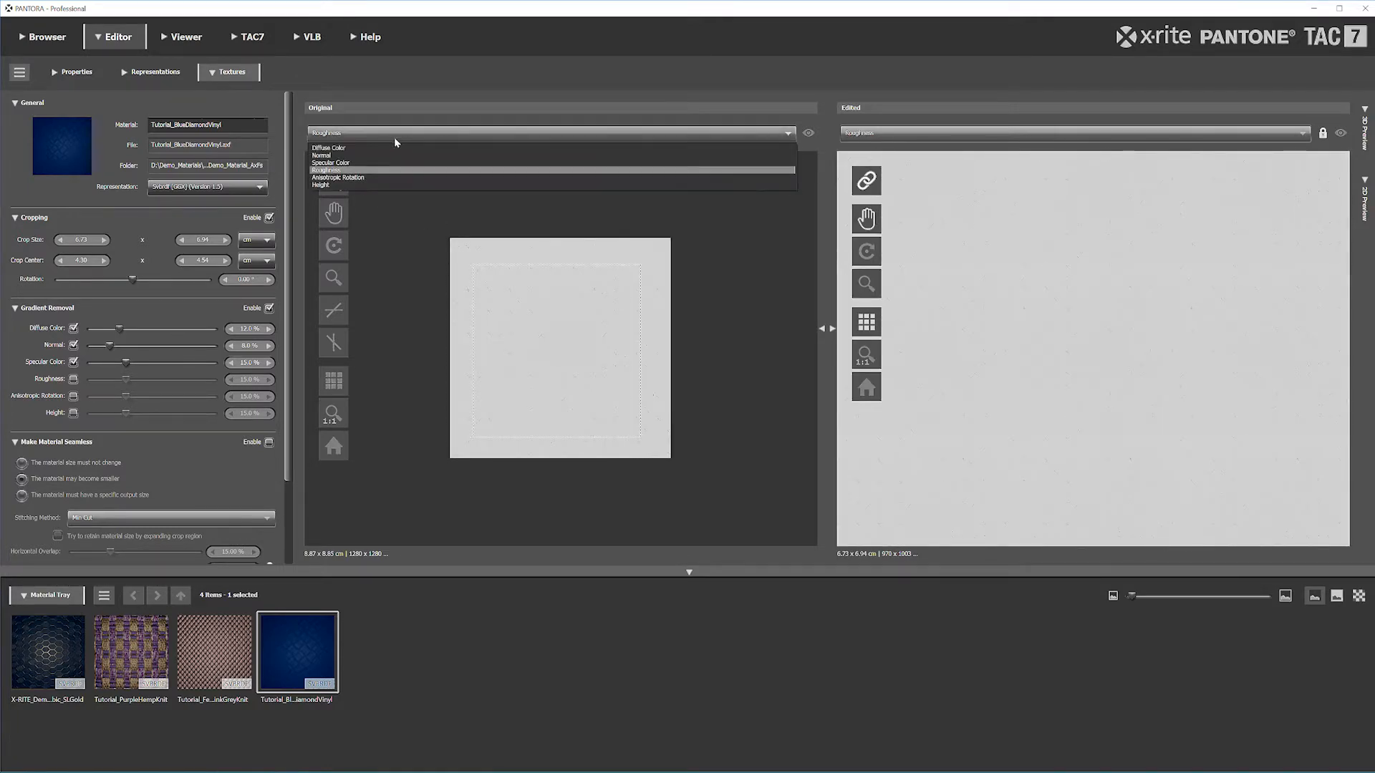
left_click(377, 179)
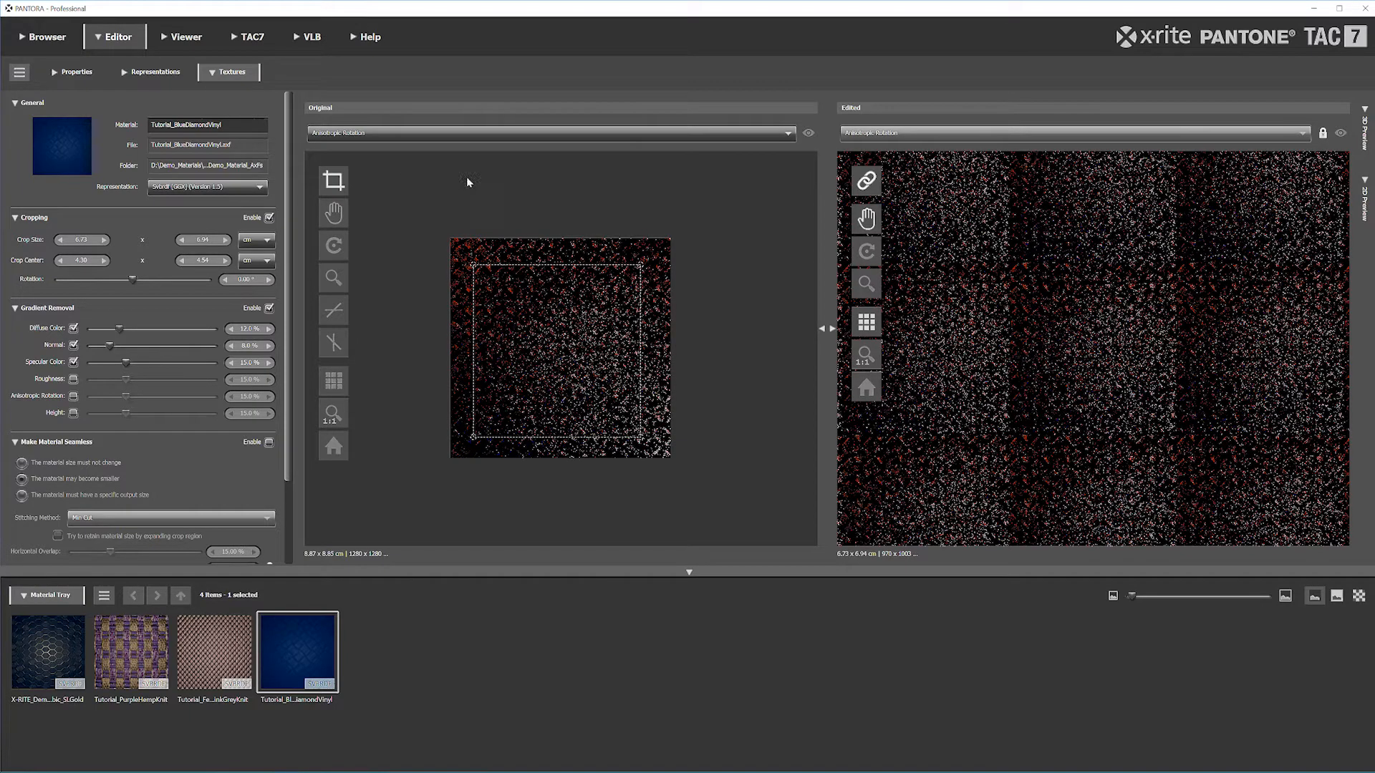
left_click(71, 398)
left_click(75, 397)
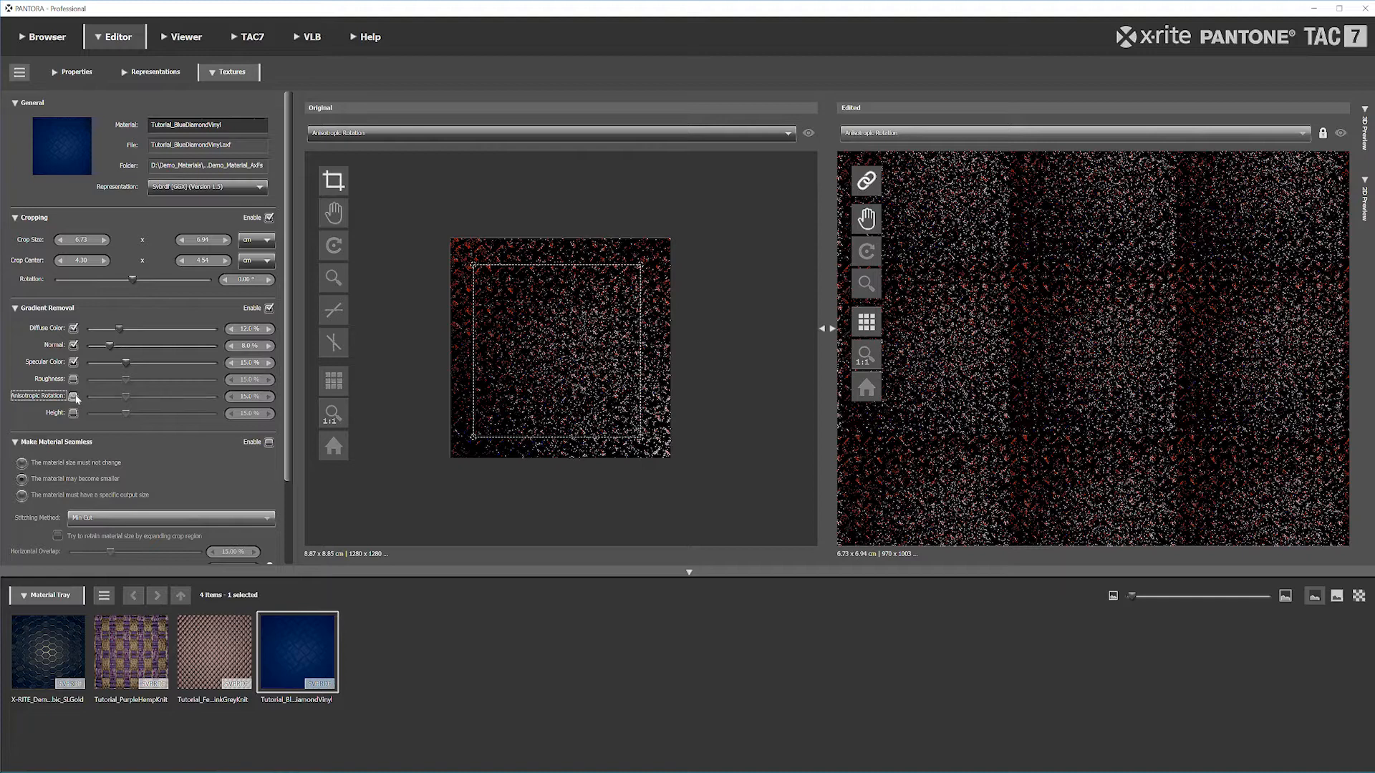
Display the Height map, turn on its gradient removal and set the value to 8%
left_click(477, 134)
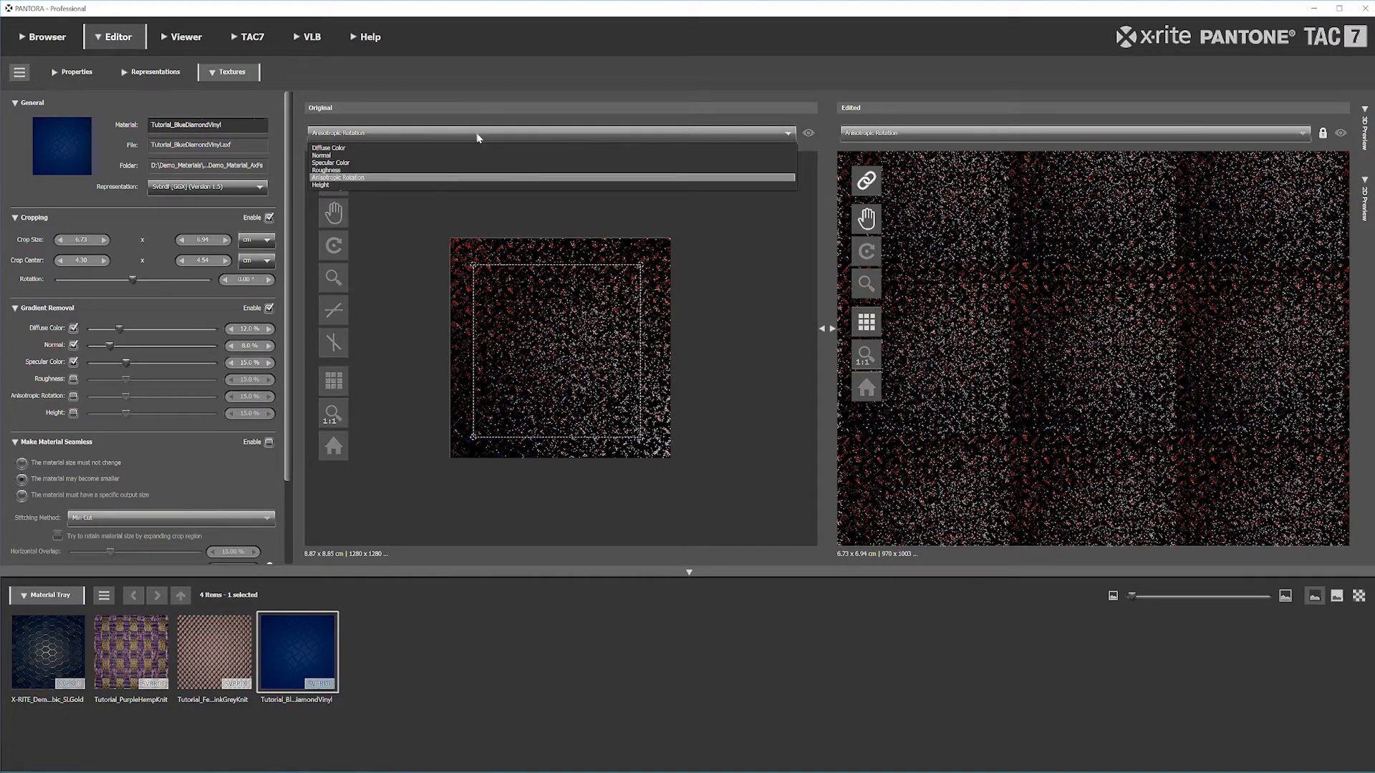
left_click(378, 185)
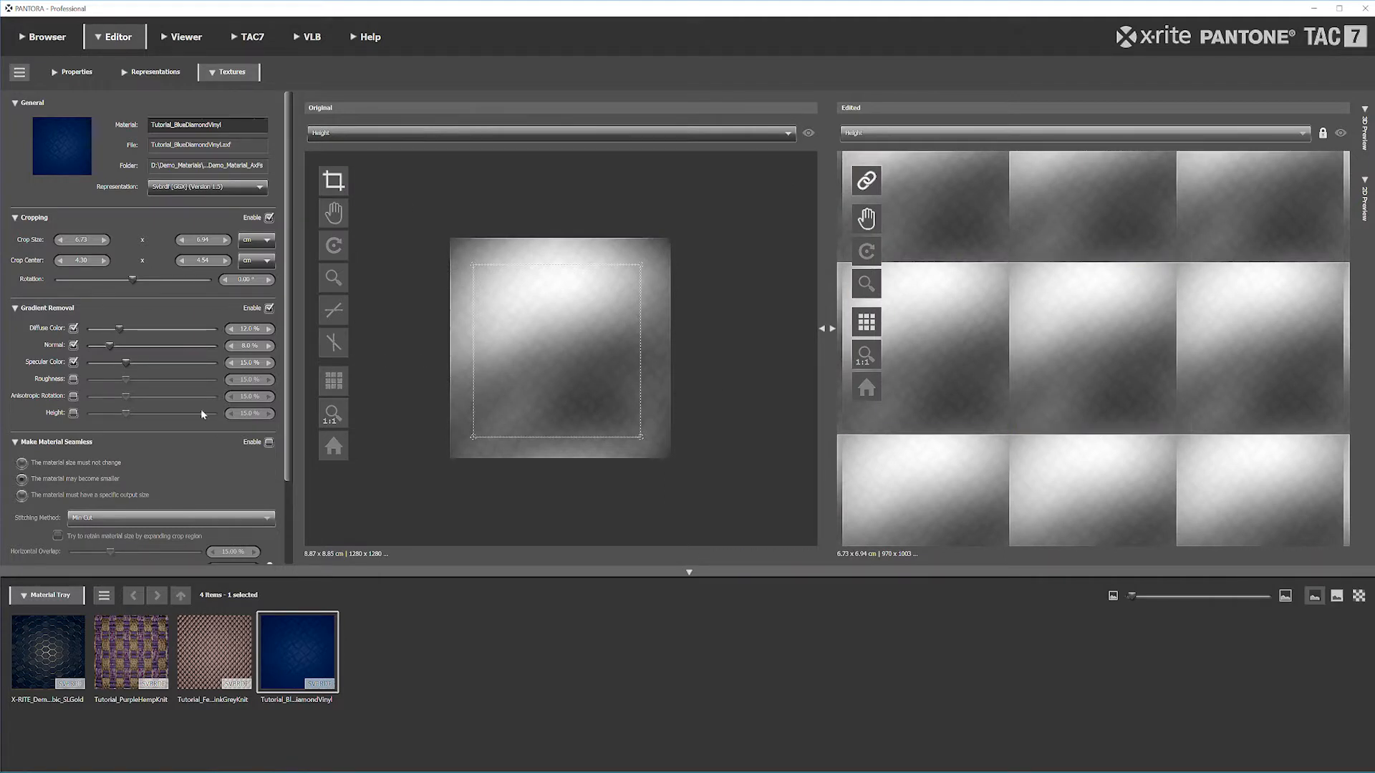
left_click(74, 414)
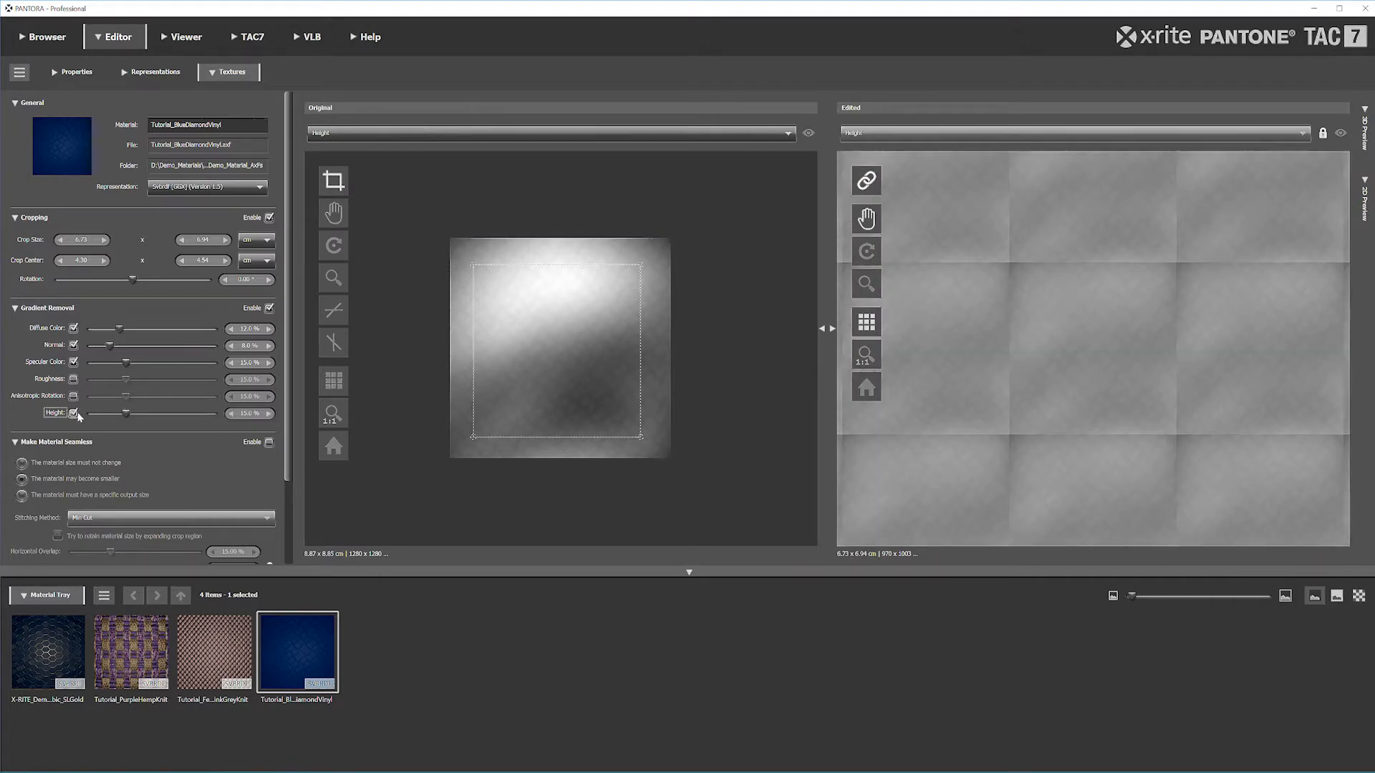
left_click_drag(238, 413, 260, 414)
type("10")
key("Return")
type("8")
key("Return")
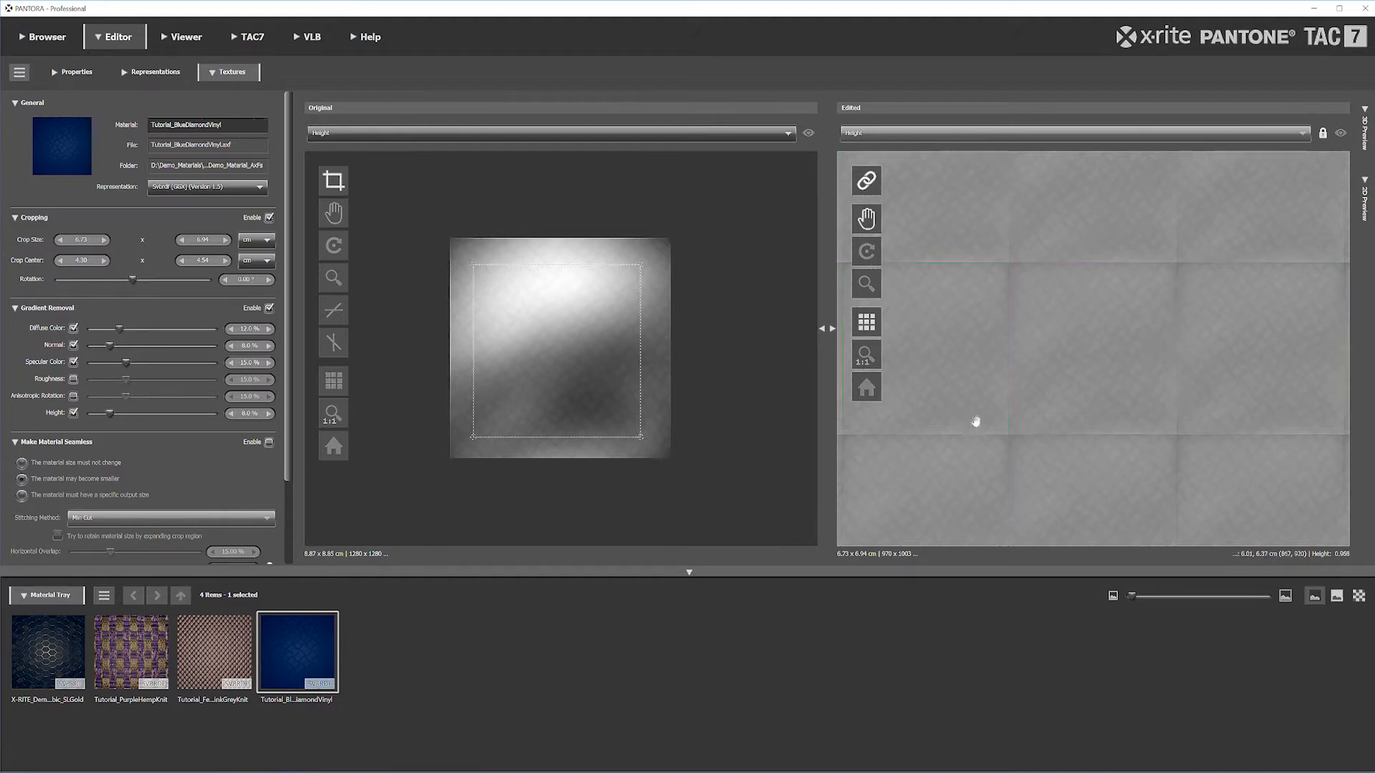
Enable Make Material Seamless and examine the stitched borders in the tiled Height map preview
left_click(269, 443)
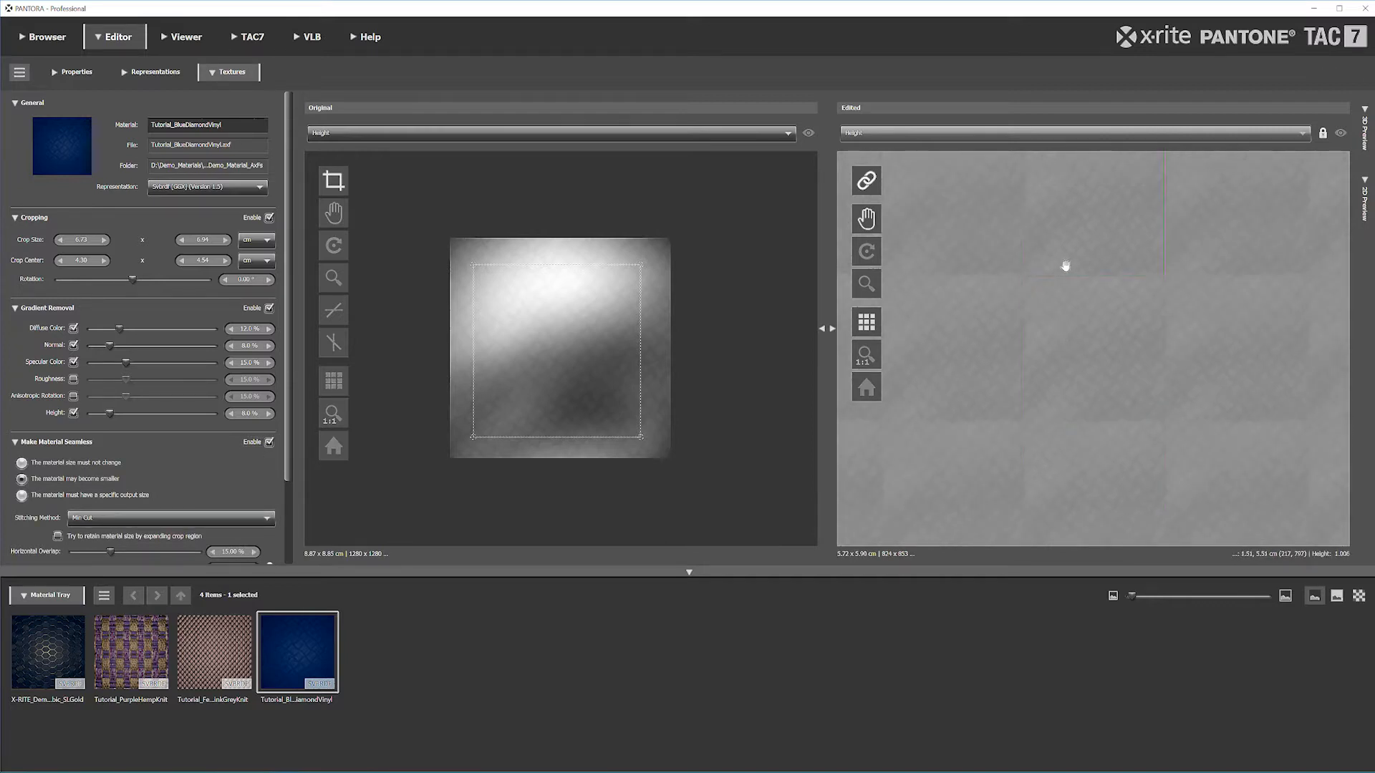
scroll(1112, 325, "up", 1)
scroll(1112, 326, "up", 3)
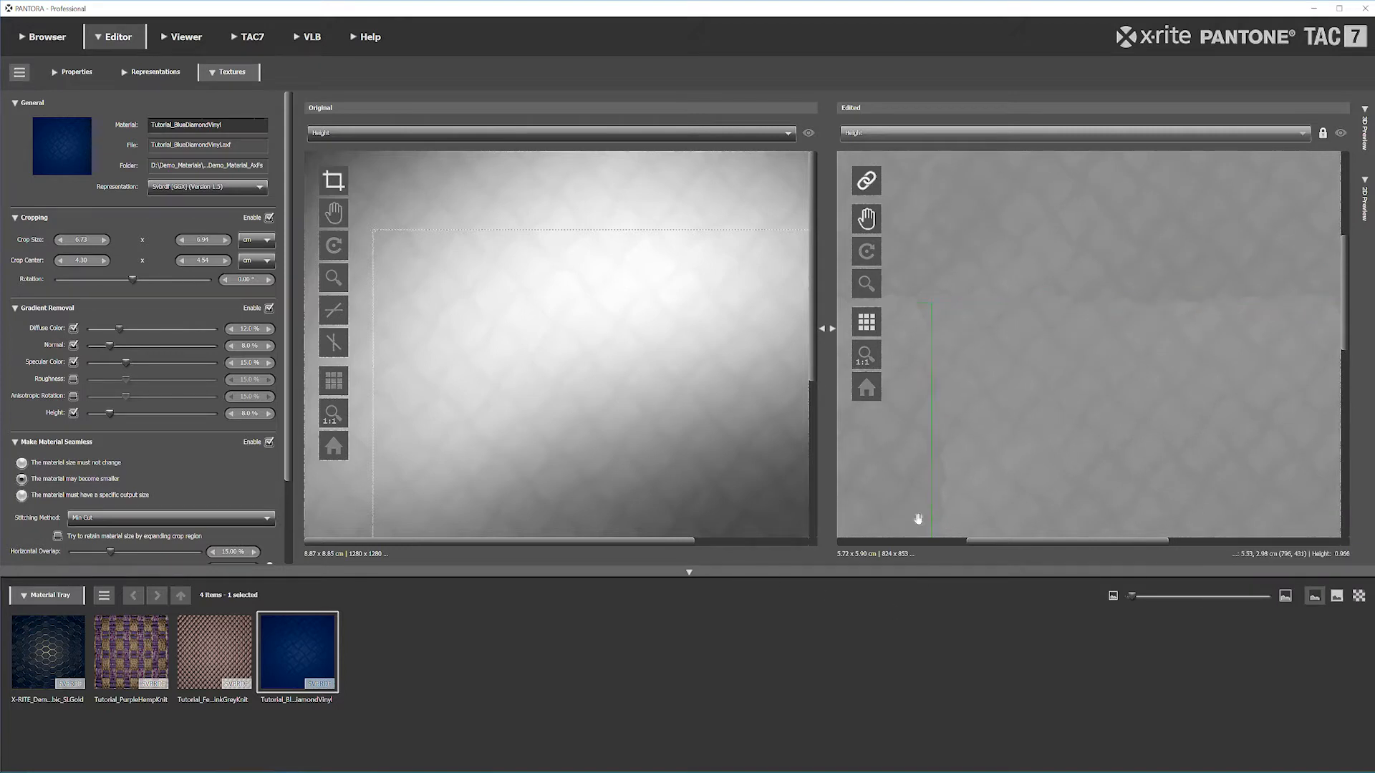
mouse_move(1230, 407)
left_mouse_down()
mouse_move(1031, 436)
mouse_move(1217, 386)
left_mouse_up()
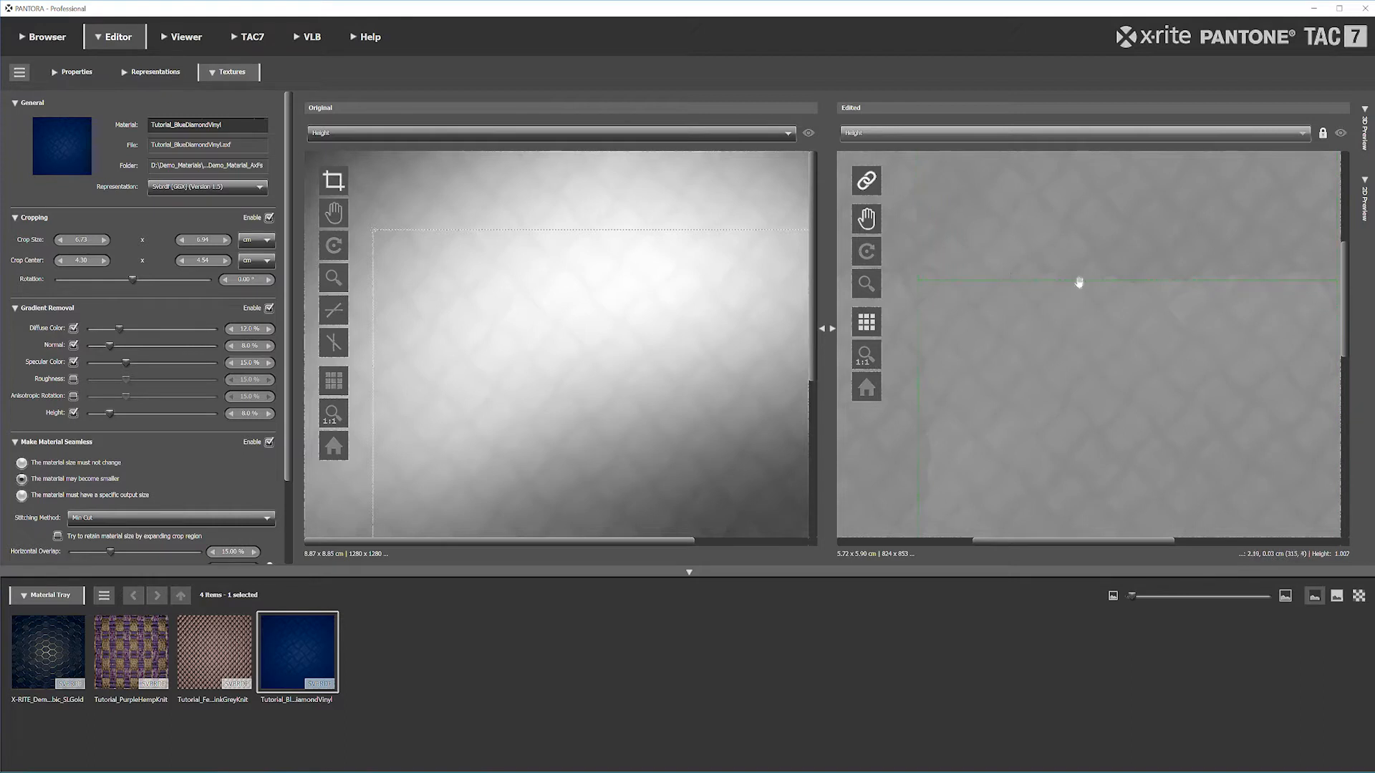
left_click_drag(1264, 303, 1105, 310)
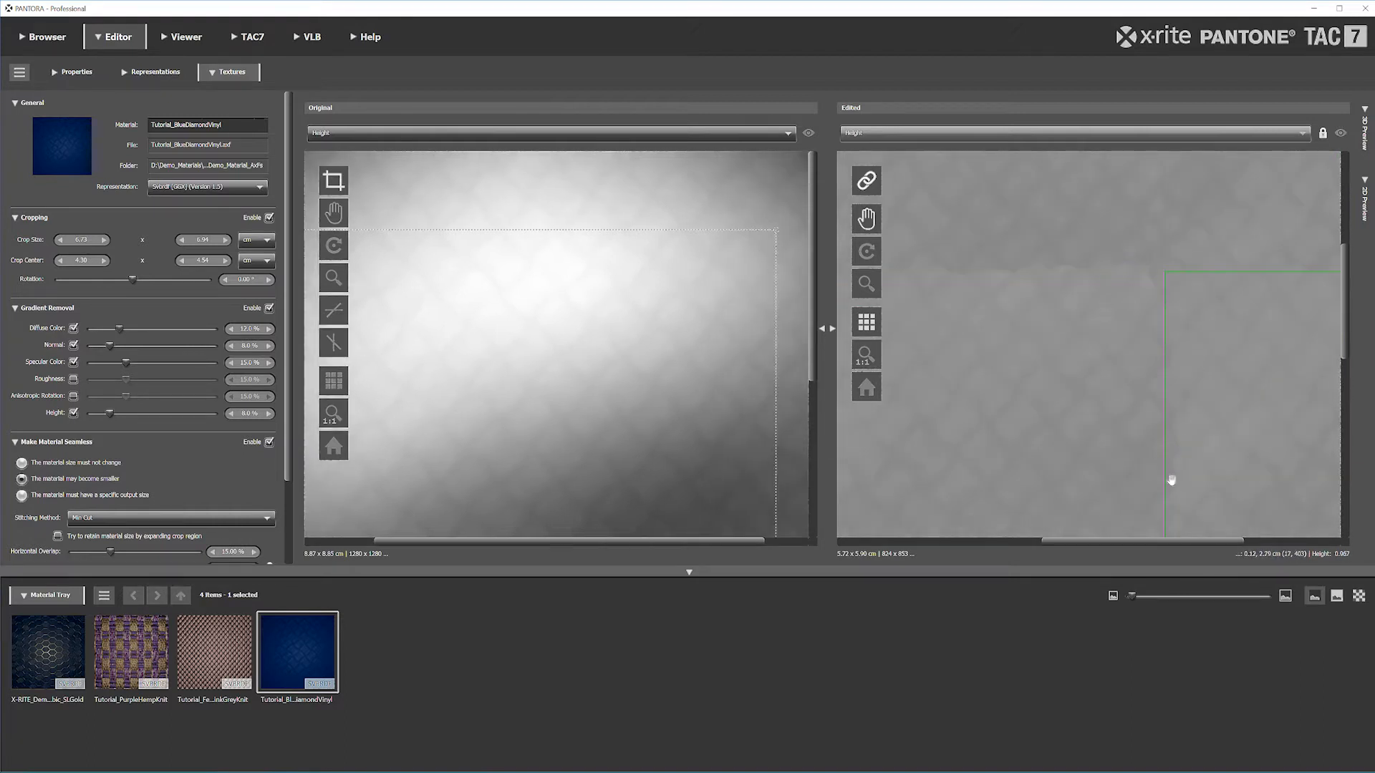
scroll(1214, 400, "down", 4)
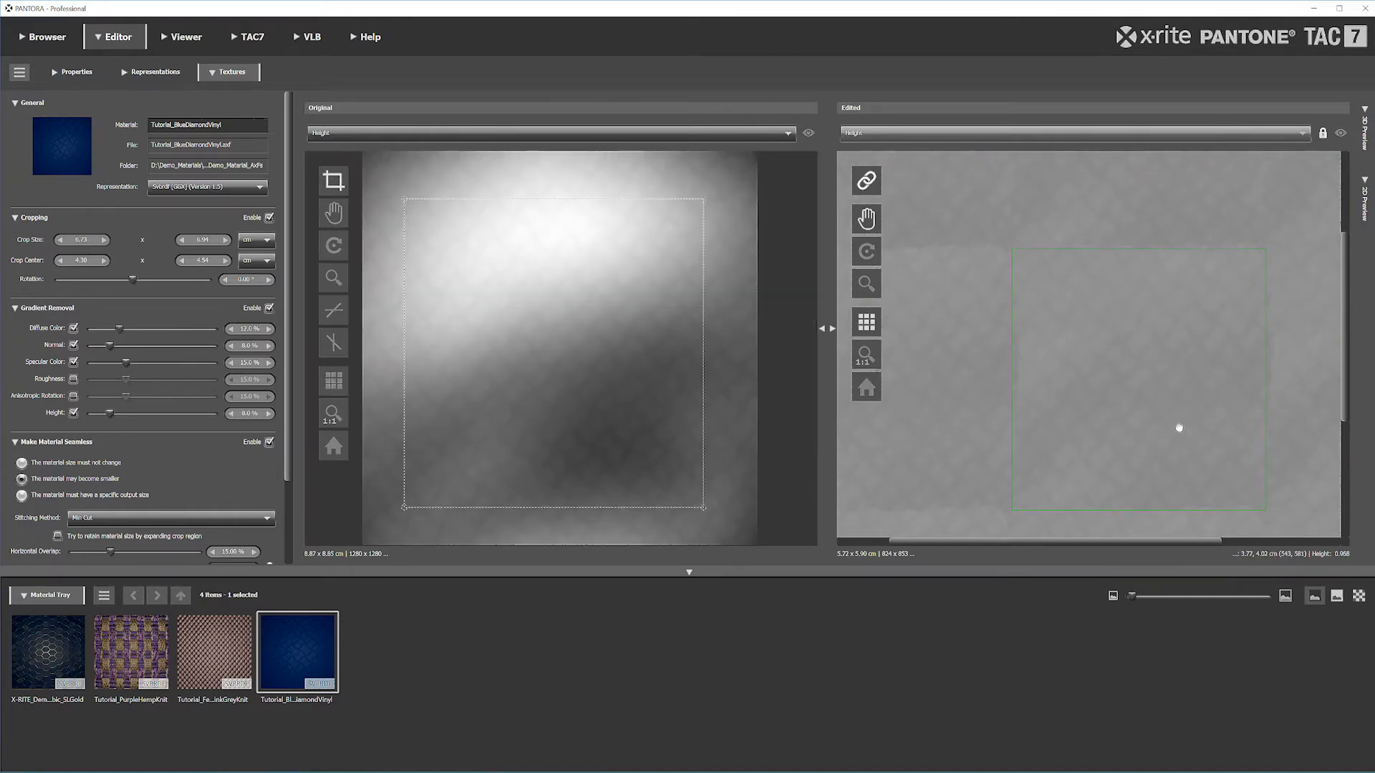
Try the seamless option that keeps the material size unchanged, examine the tiled Height map, and return to allowing a smaller material
left_click(57, 462)
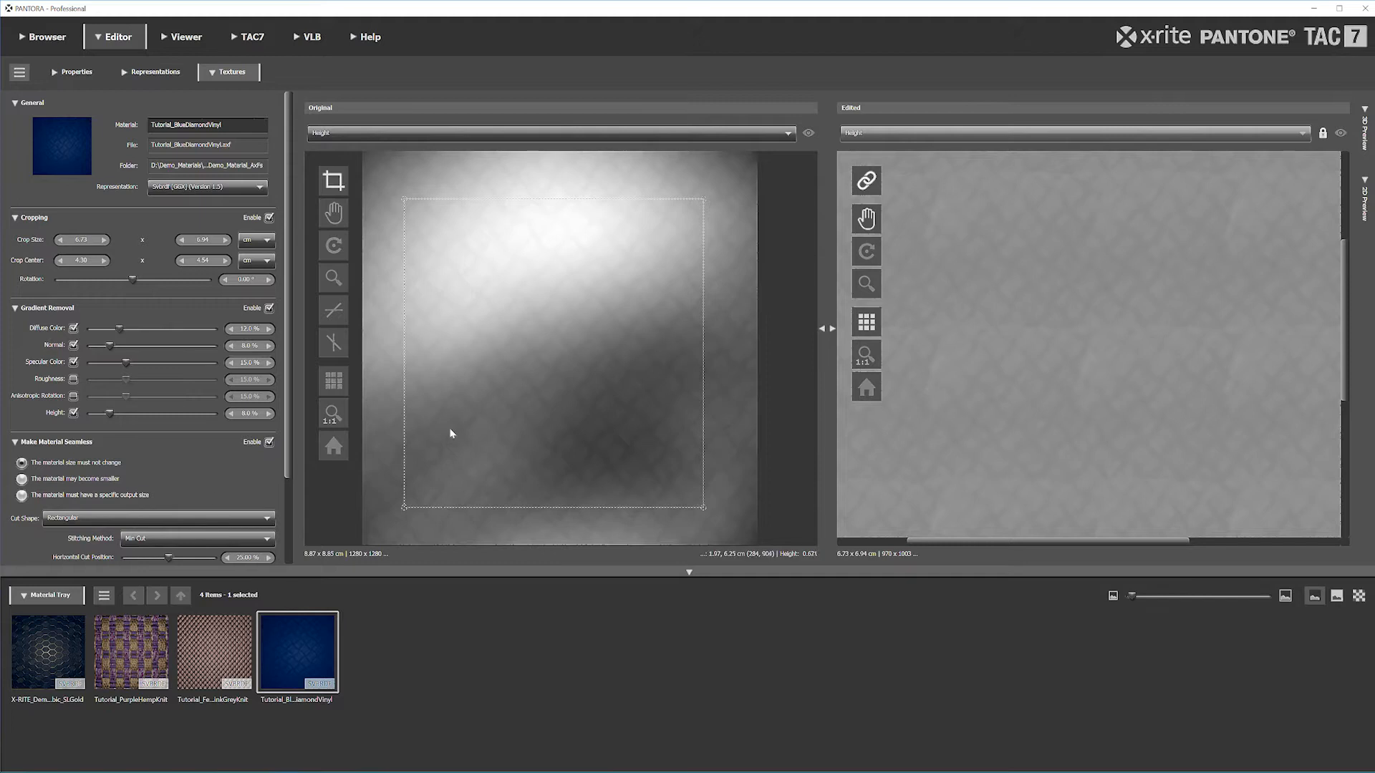
scroll(494, 404, "down", 3)
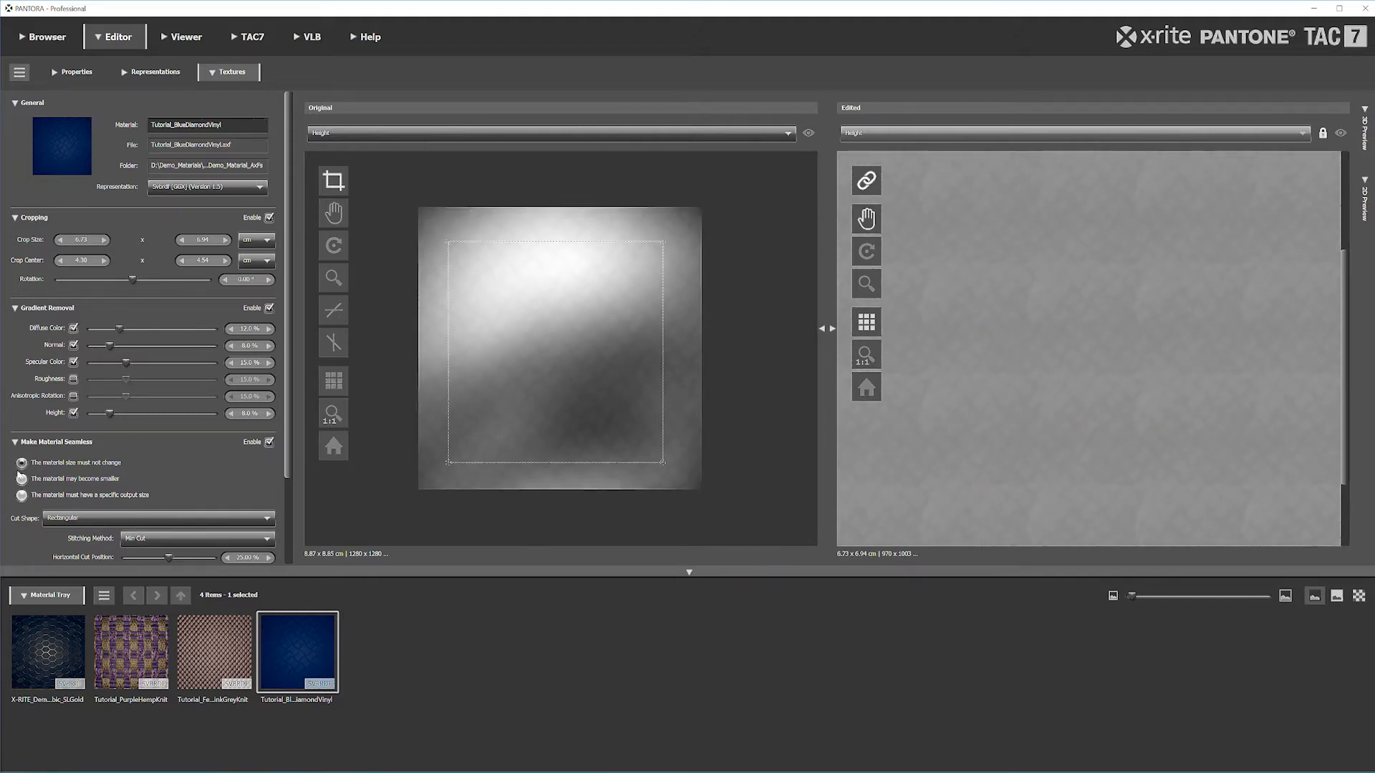
left_click(41, 484)
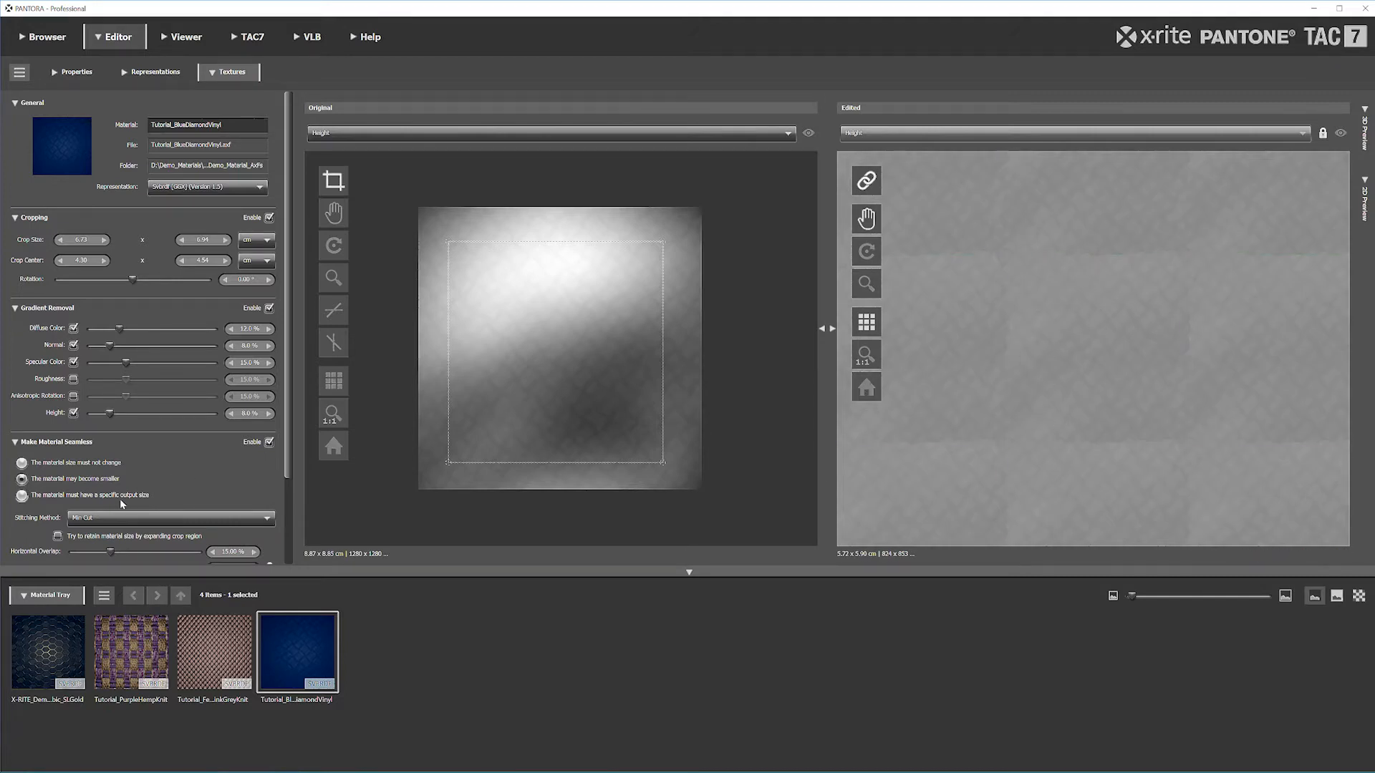
Try the seamless option with a specific output size, examine the synthesized Height tiling, and return to allowing a smaller material
left_click(68, 495)
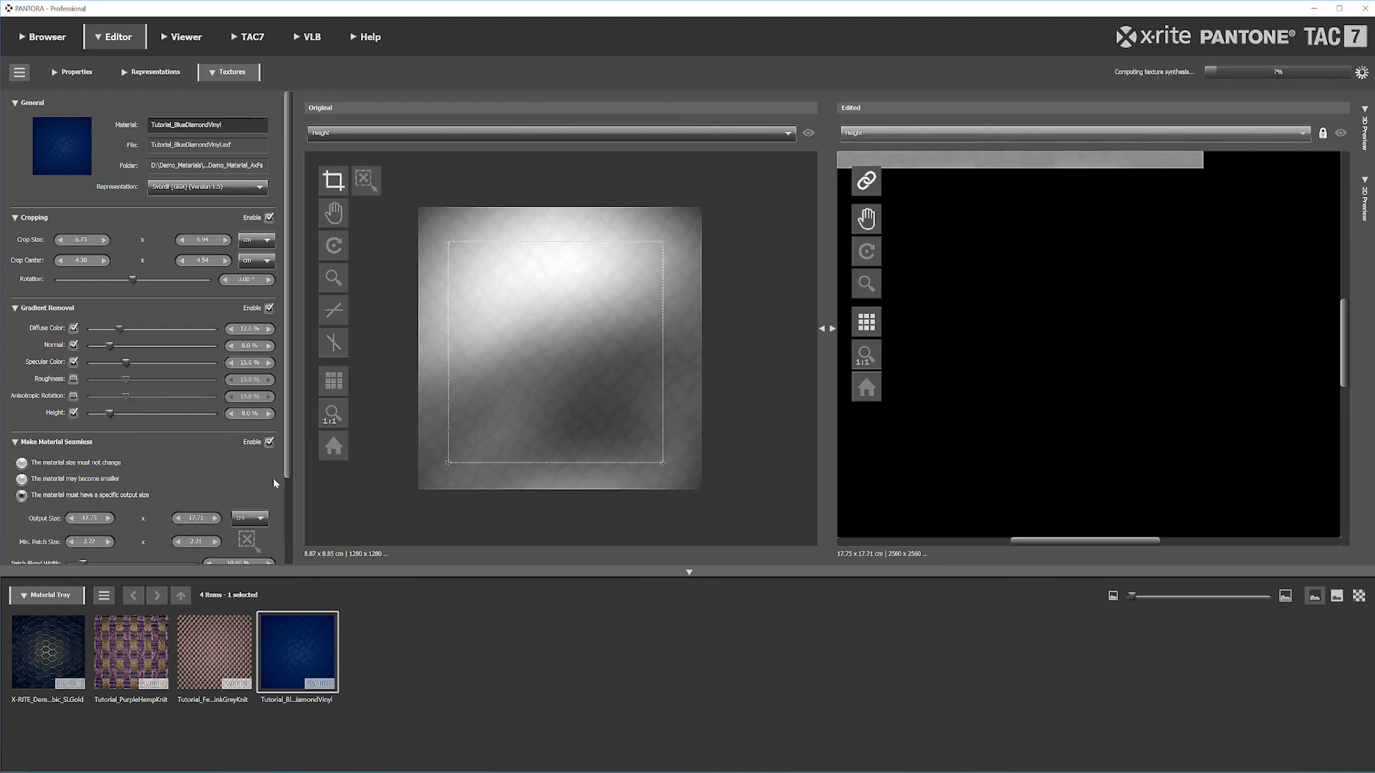
scroll(1120, 333, "down", 3)
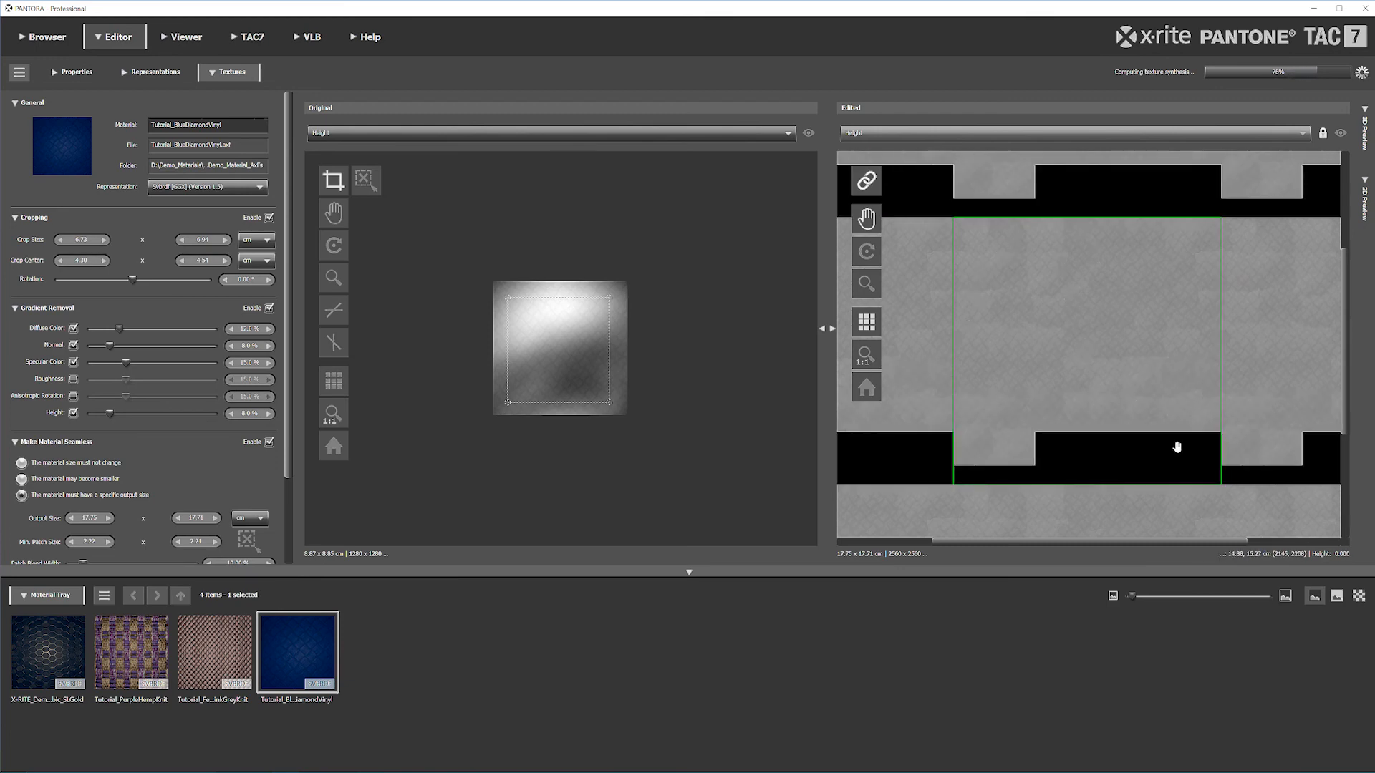
left_click(102, 481)
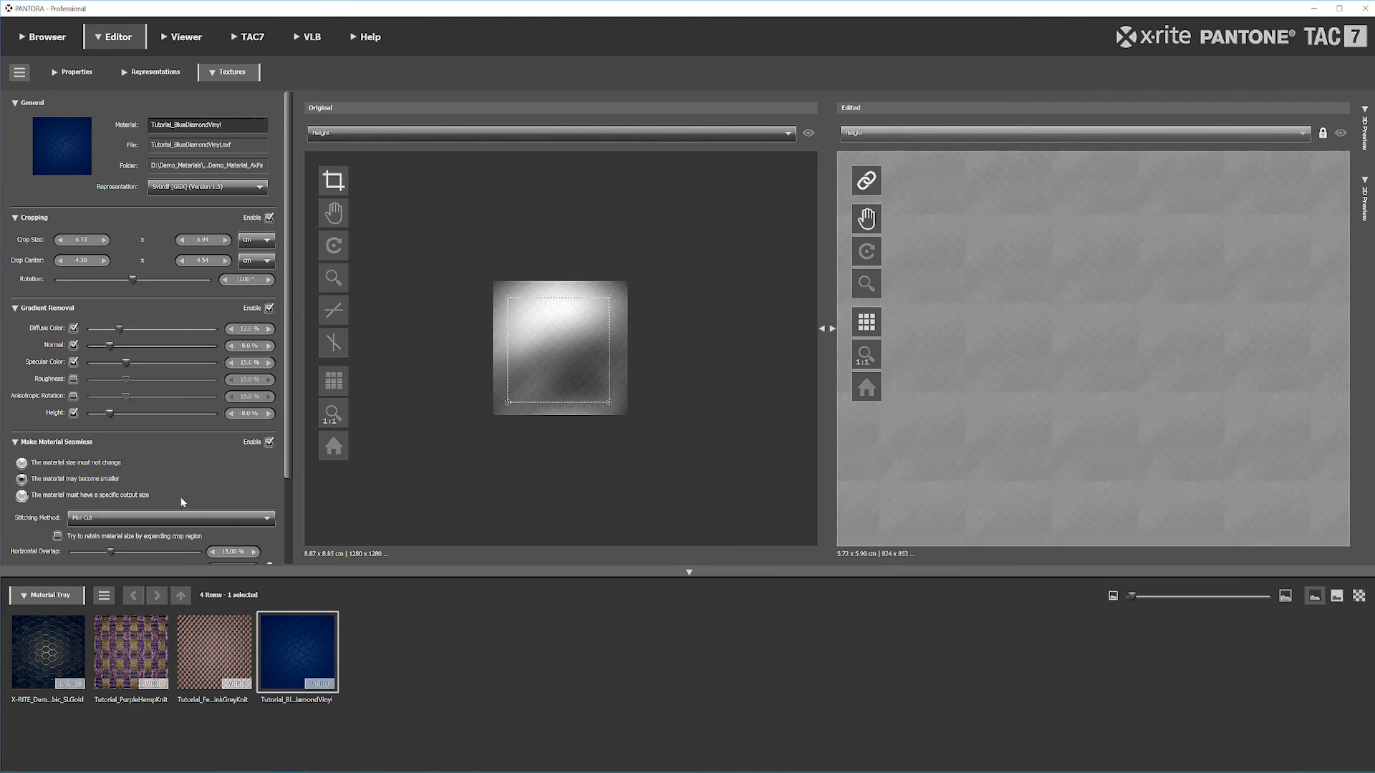
scroll(1106, 337, "up", 6)
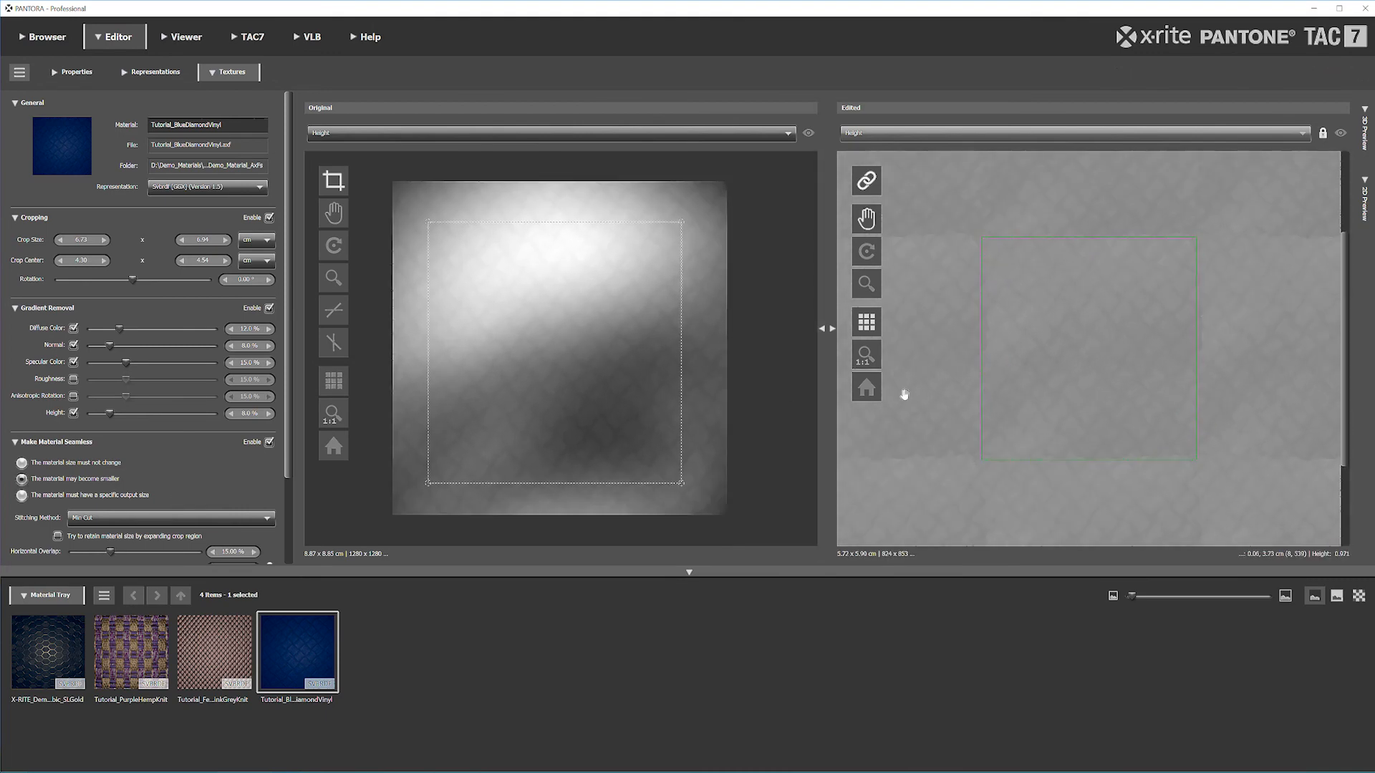
Compare Linear Blend stitching with Min Cut, keep Min Cut, and set the linked horizontal and vertical overlap to 13%
scroll(234, 462, "down", 2)
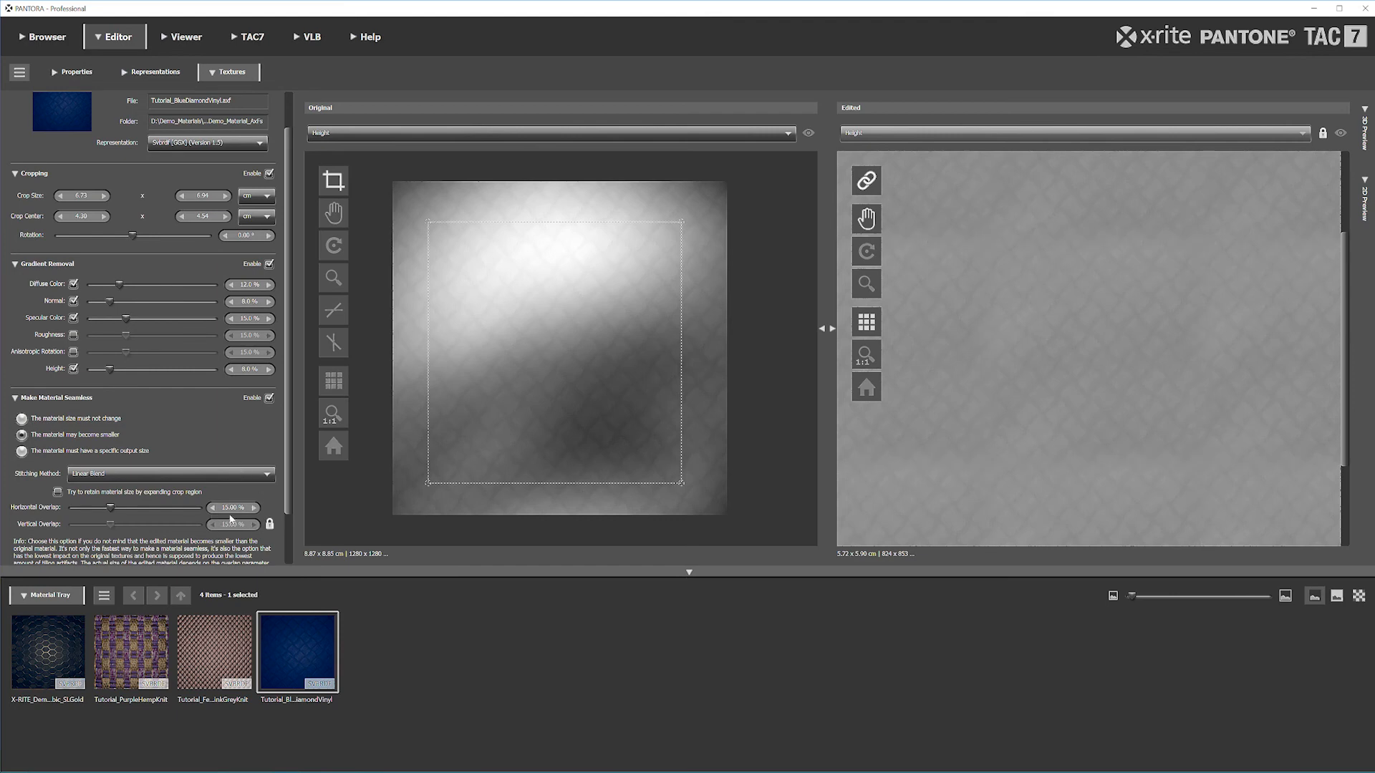
left_click(270, 526)
left_click(271, 525)
left_click(171, 473)
left_click(166, 492)
left_click(212, 508)
Display the Normal map and examine its tiled preview for visible repeats and seams
left_click(585, 134)
left_click(568, 135)
left_click(547, 136)
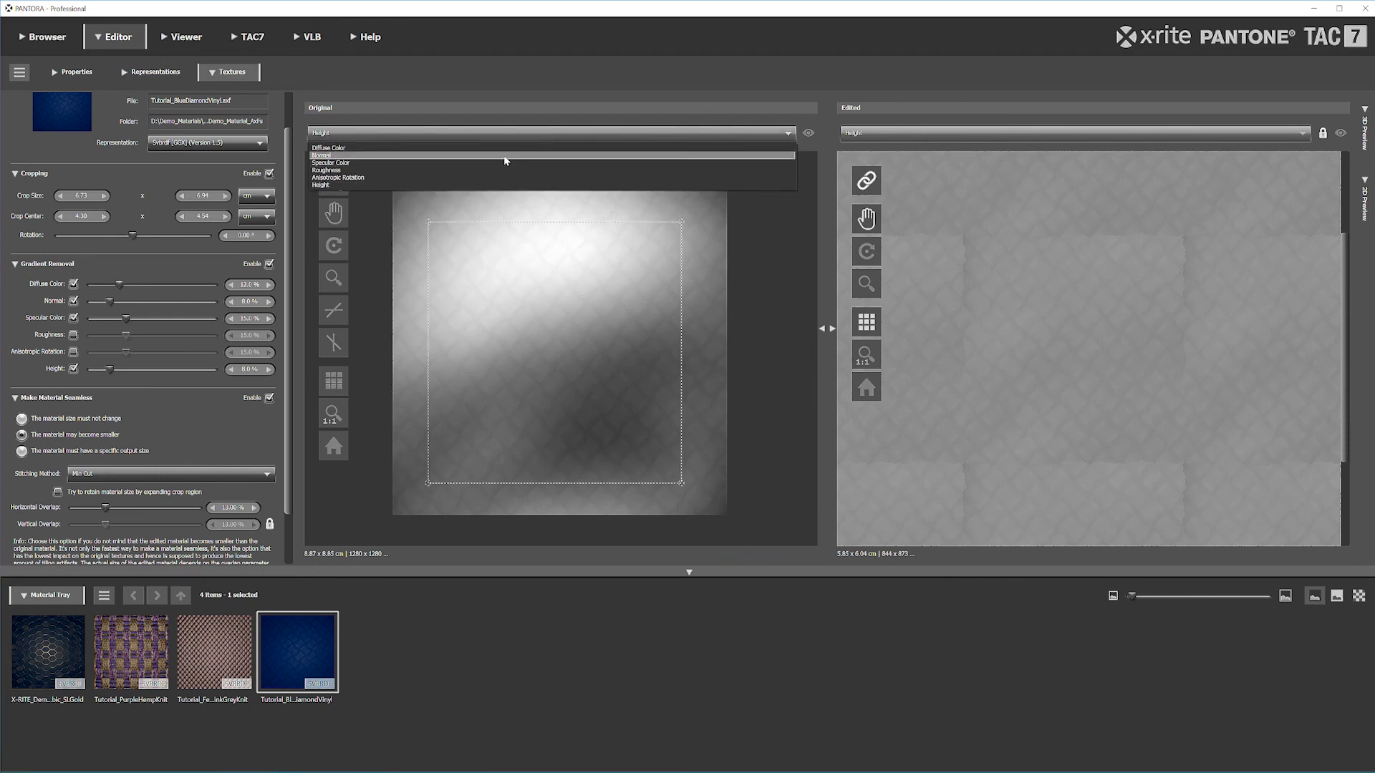
left_click(501, 154)
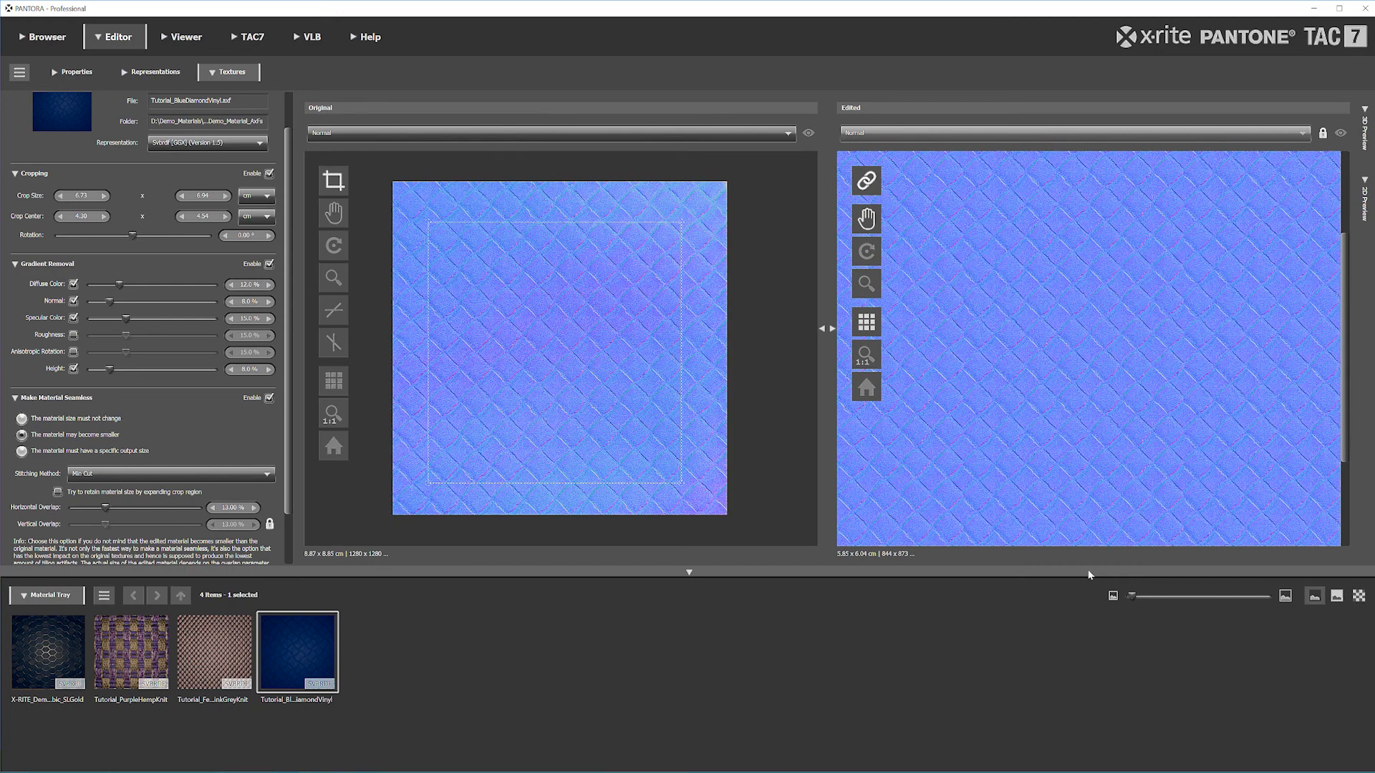
scroll(1157, 394, "down", 5)
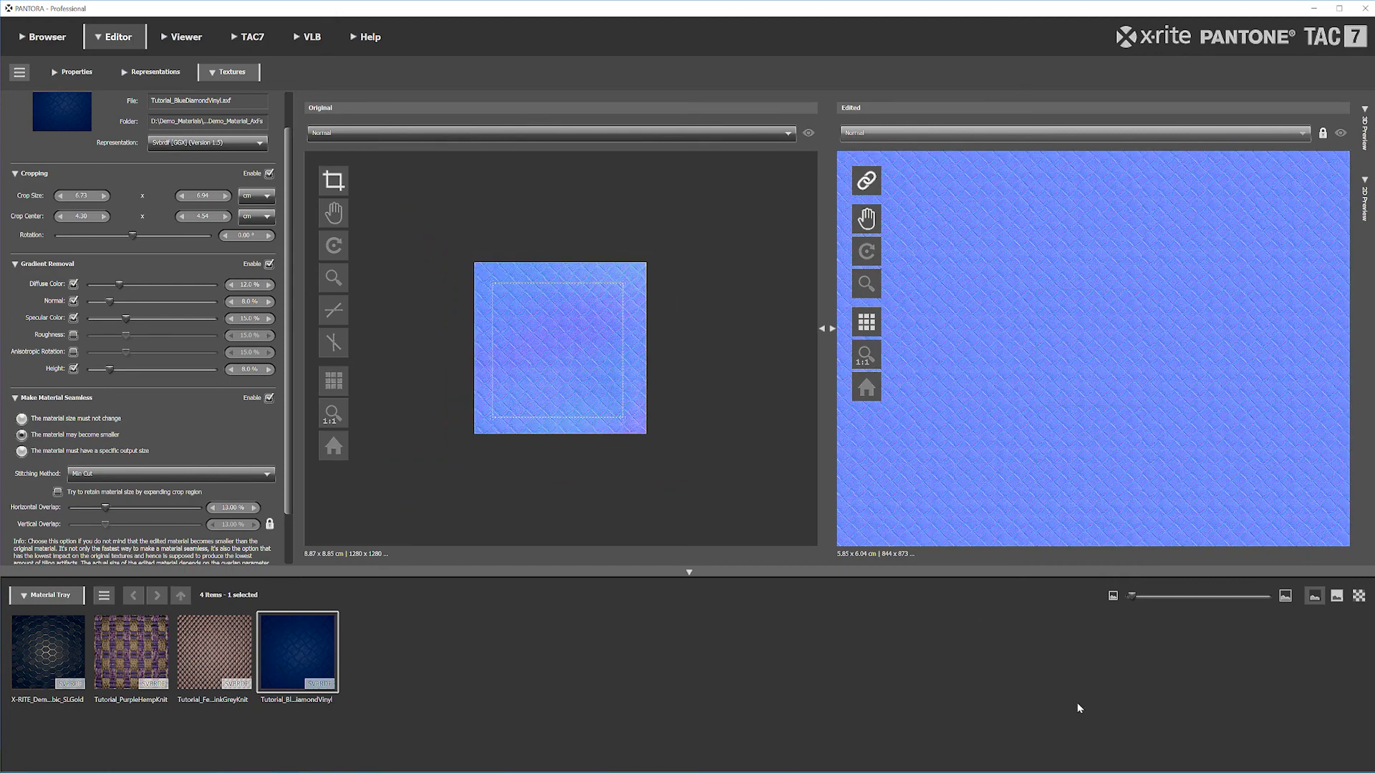
scroll(1077, 316, "up", 5)
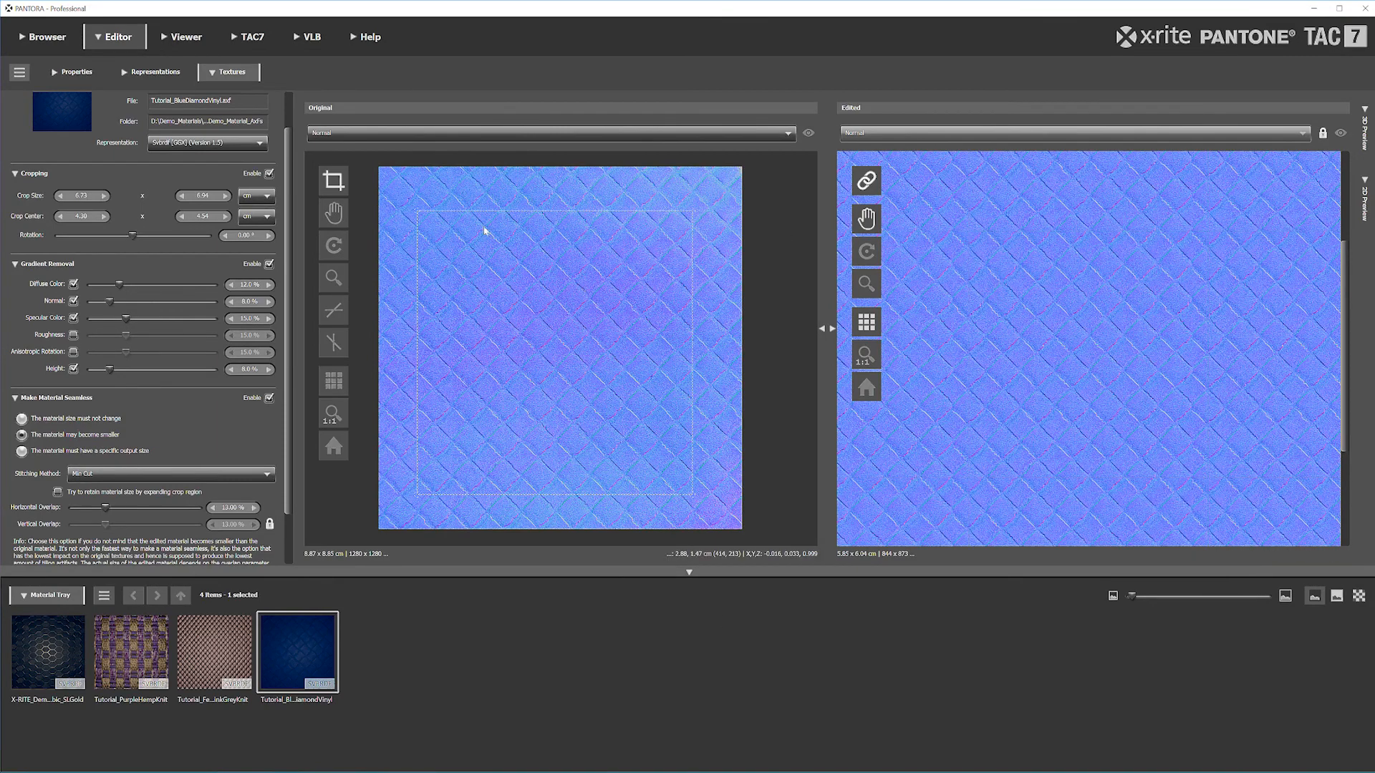
Display the Diffuse Color map and examine its tiled preview both from afar and close up
left_click(411, 136)
left_click(407, 154)
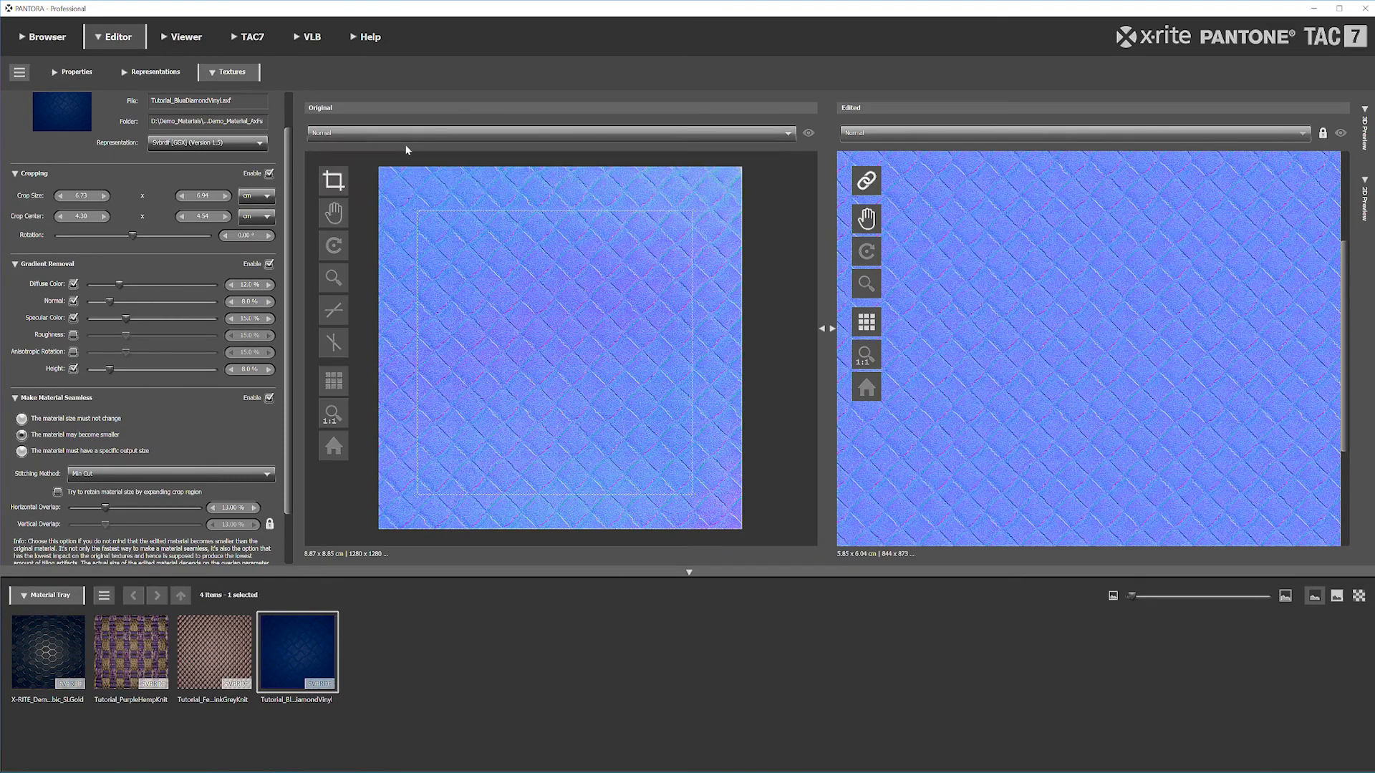
scroll(1190, 375, "down", 5)
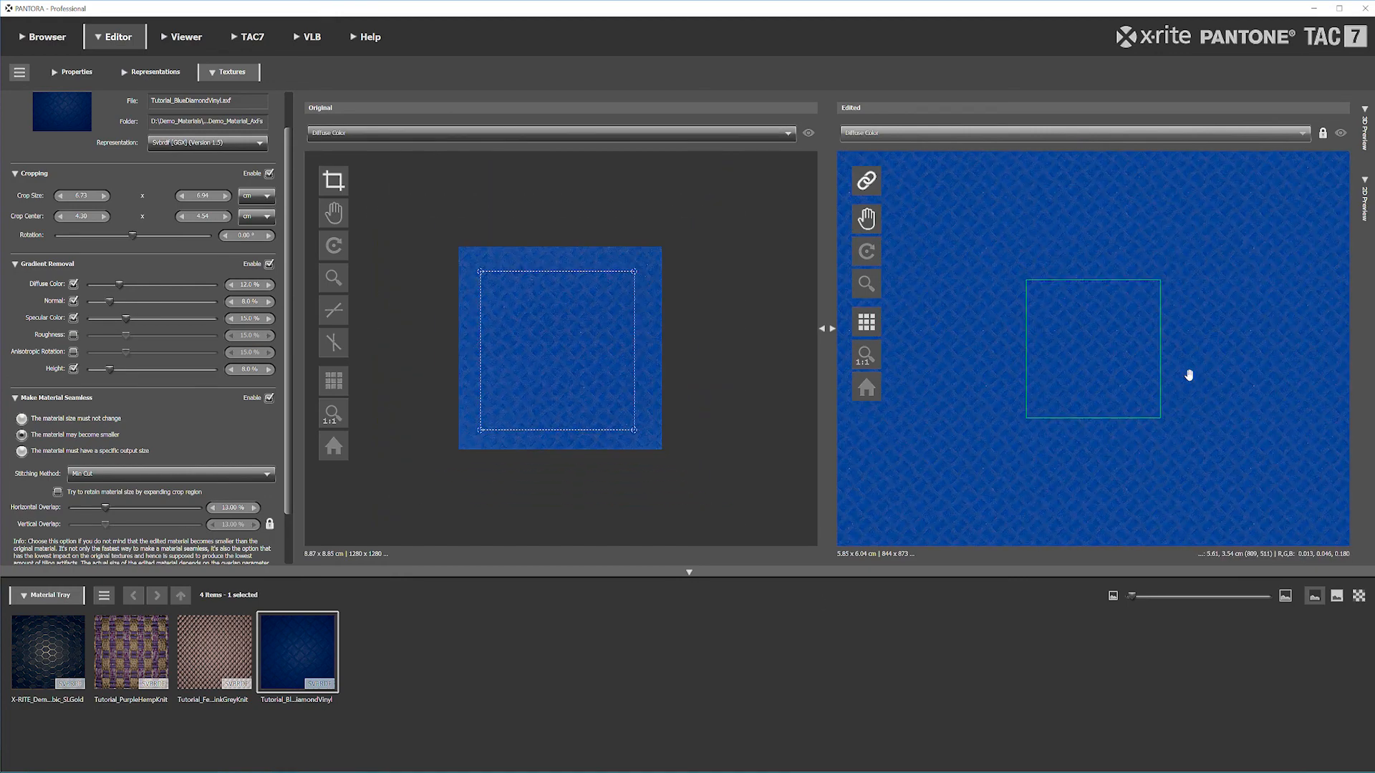
scroll(1048, 412, "up", 5)
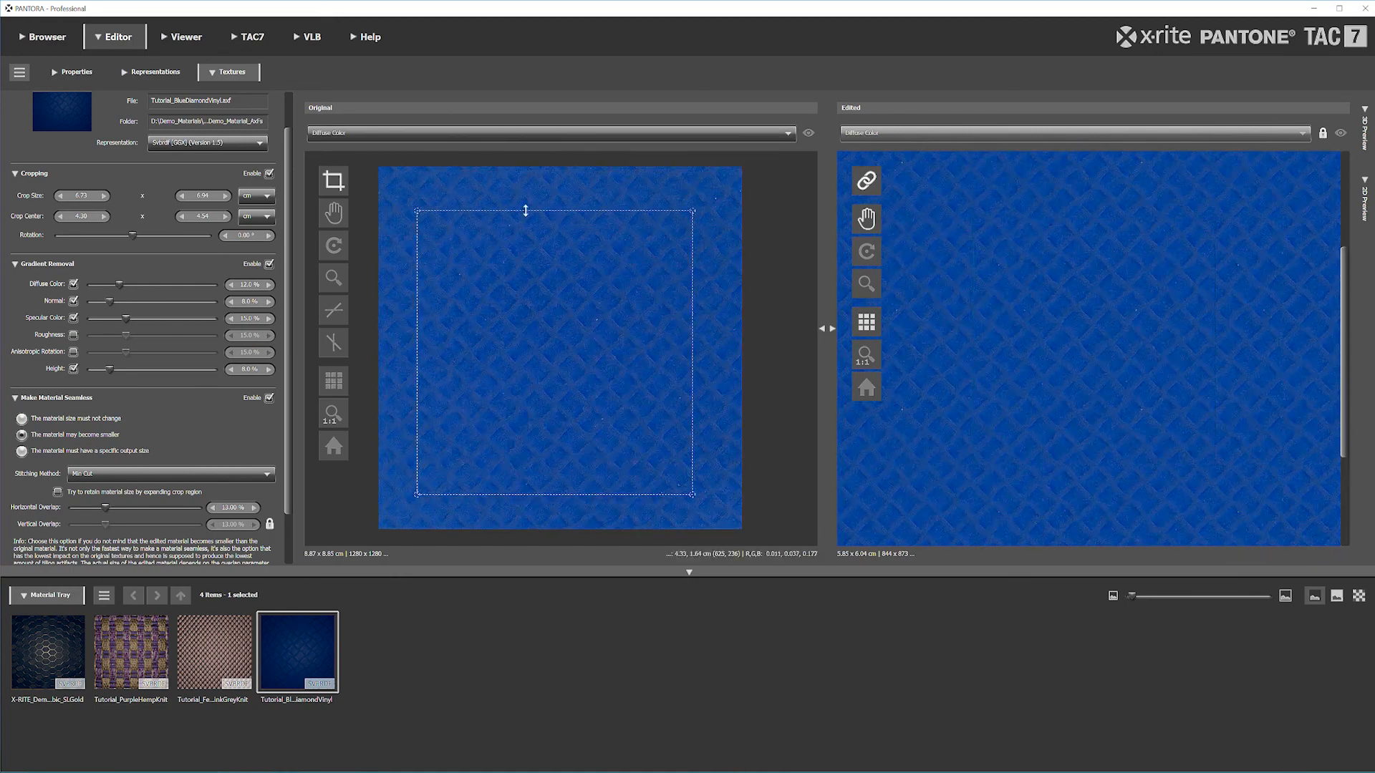
Display the Height map again and set its gradient removal to 5%
left_click(382, 133)
left_click(351, 186)
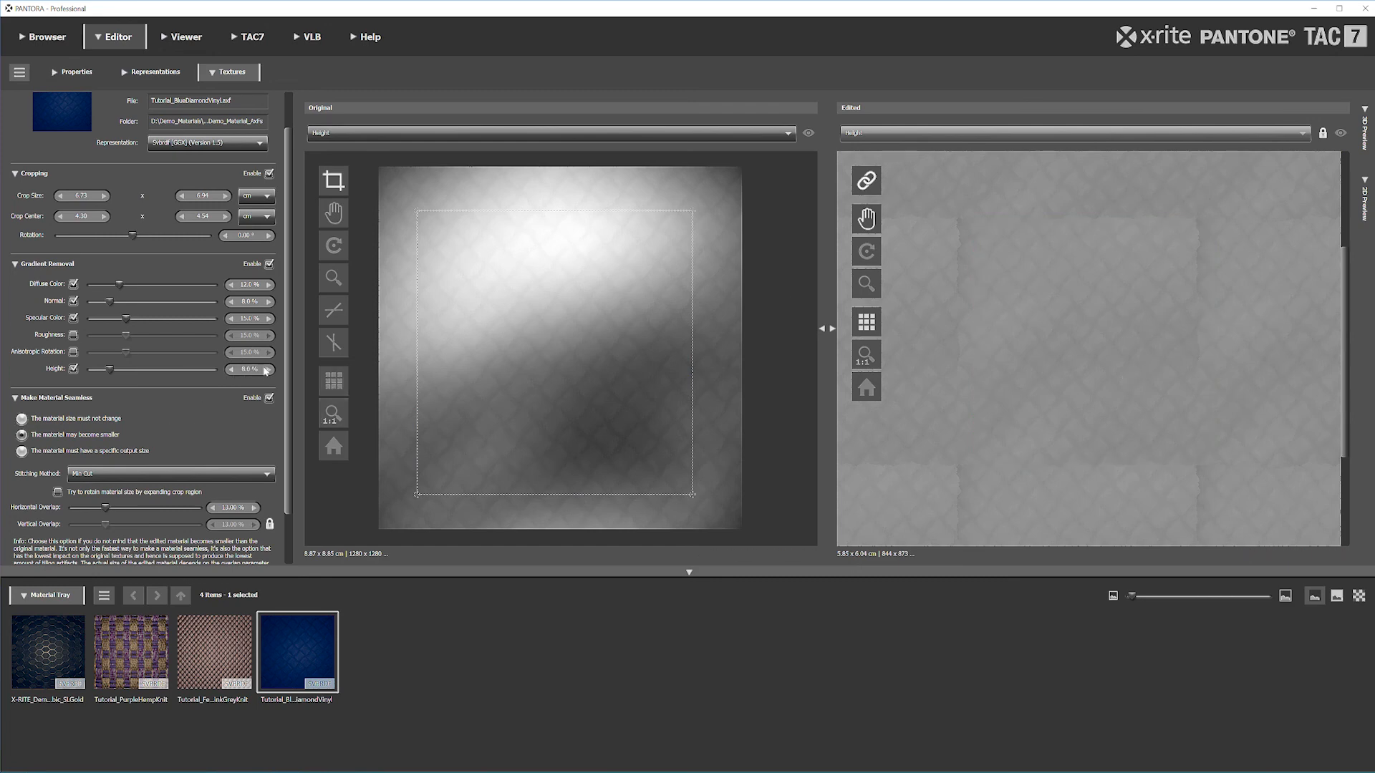
type("5")
key("Return")
Save the edited Tutorial_BlueDiamondVinyl material and reload it on the object in the Viewer
key("ctrl+s")
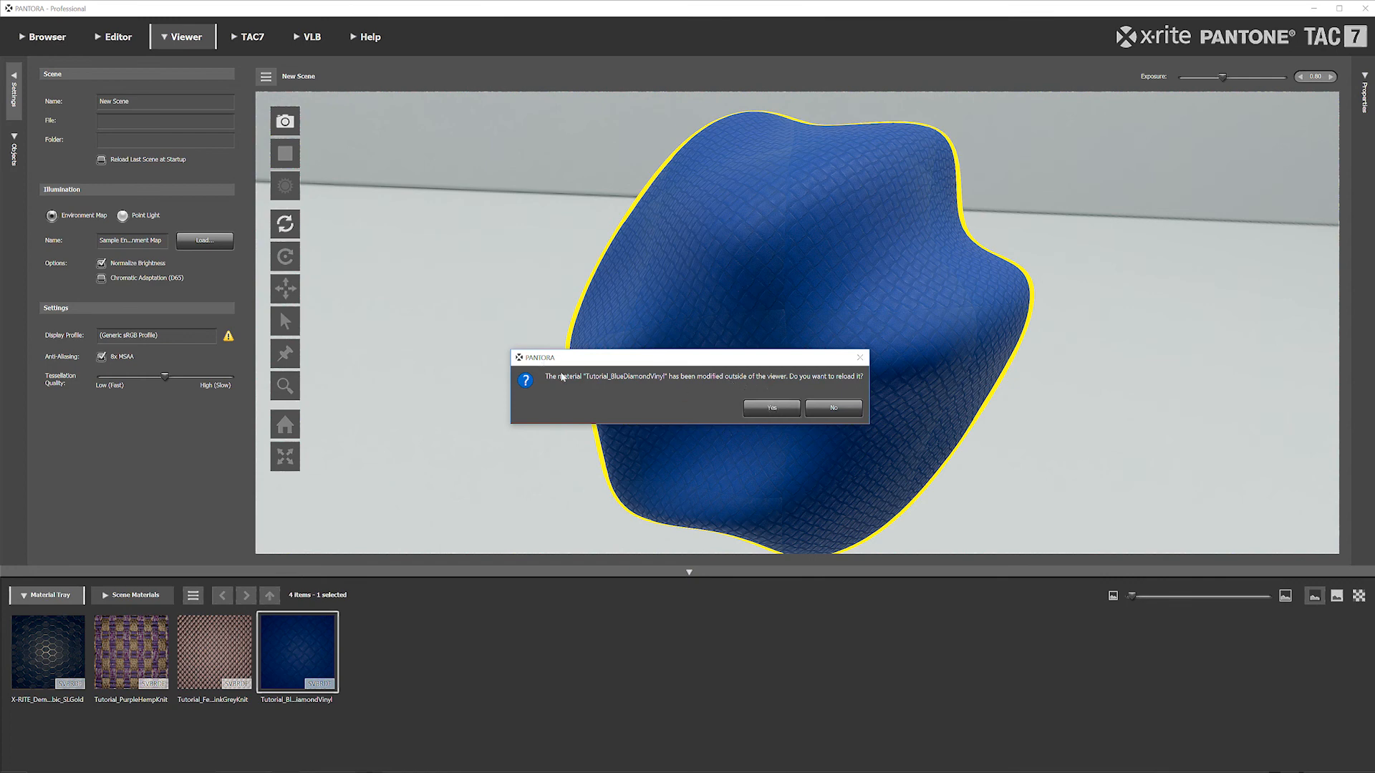
left_click(773, 409)
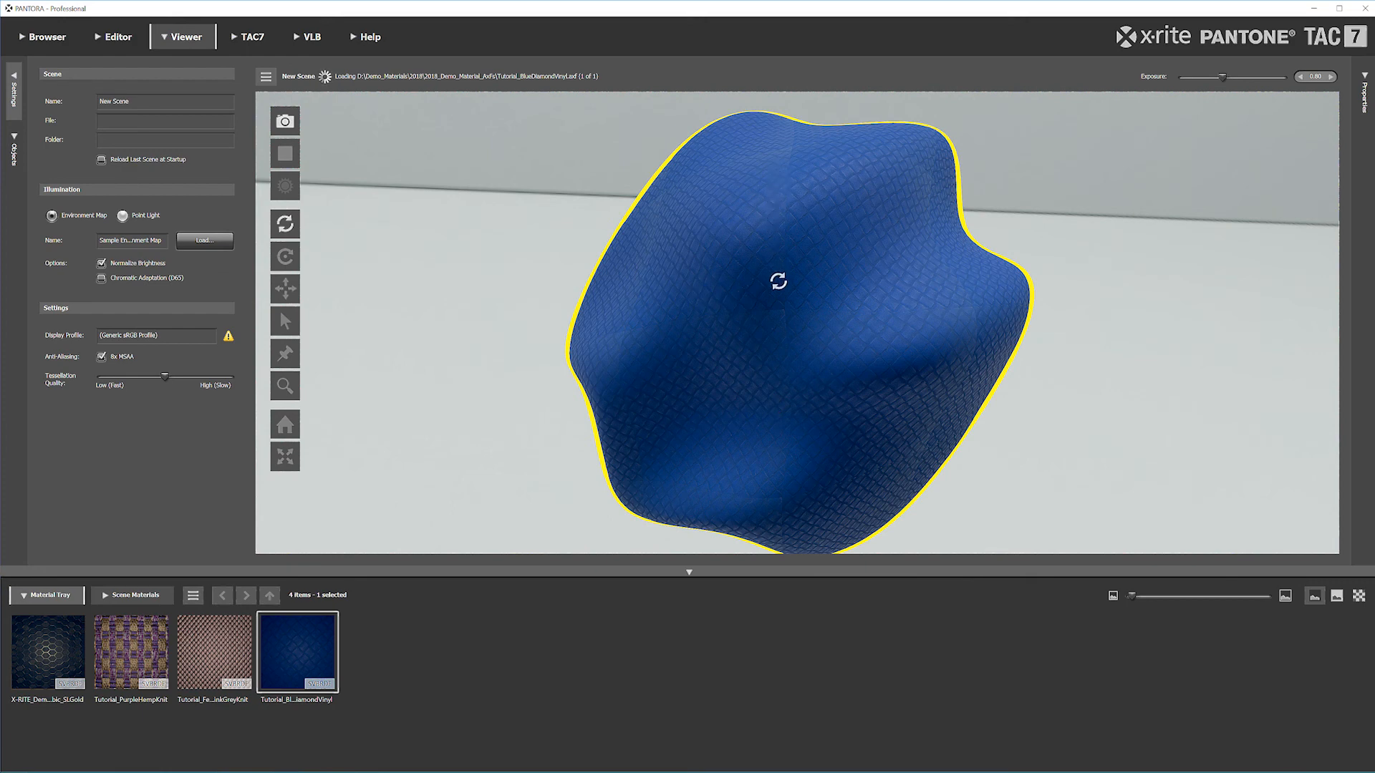
left_click(465, 665)
Examine the reloaded vinyl material on the blob from several angles and distances, checking for seams
left_click_drag(792, 366, 901, 371)
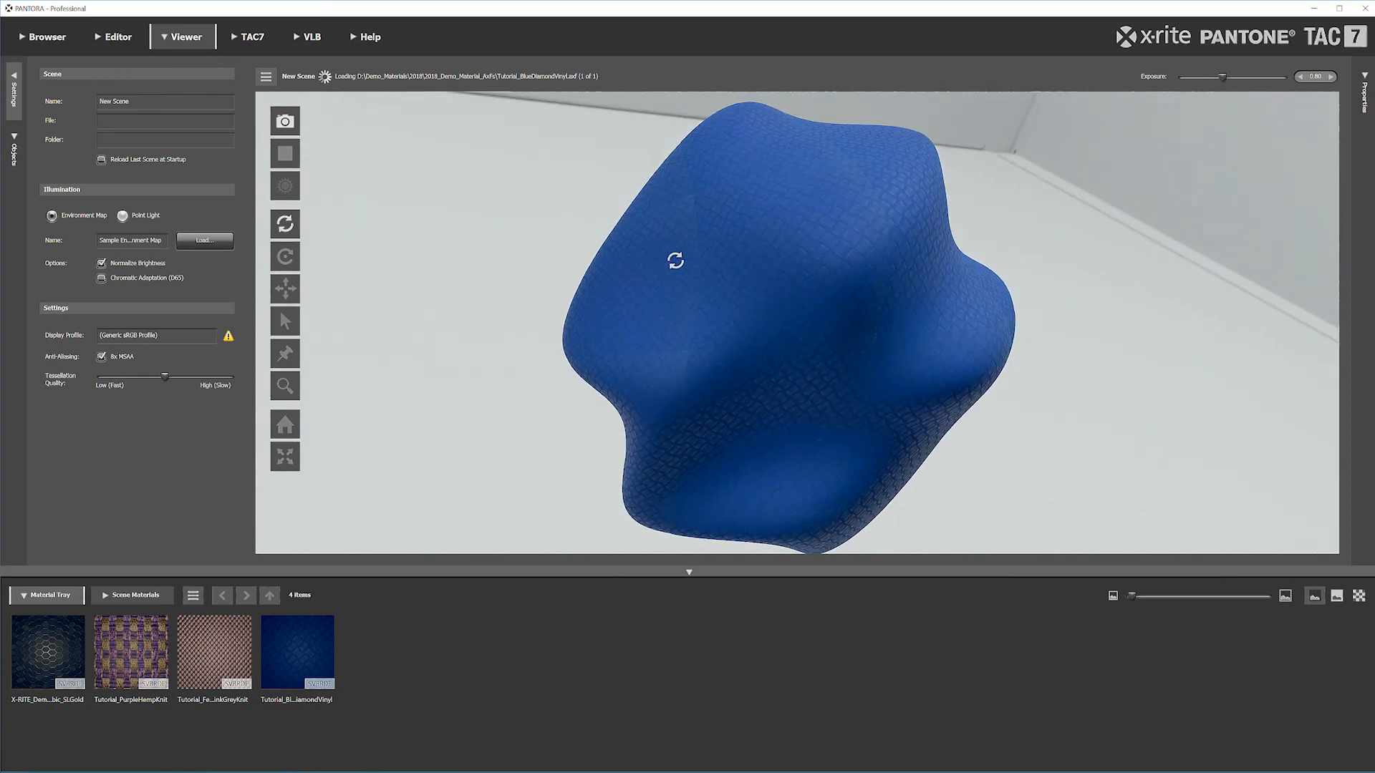
left_click_drag(816, 270, 898, 277)
left_click_drag(899, 276, 852, 321)
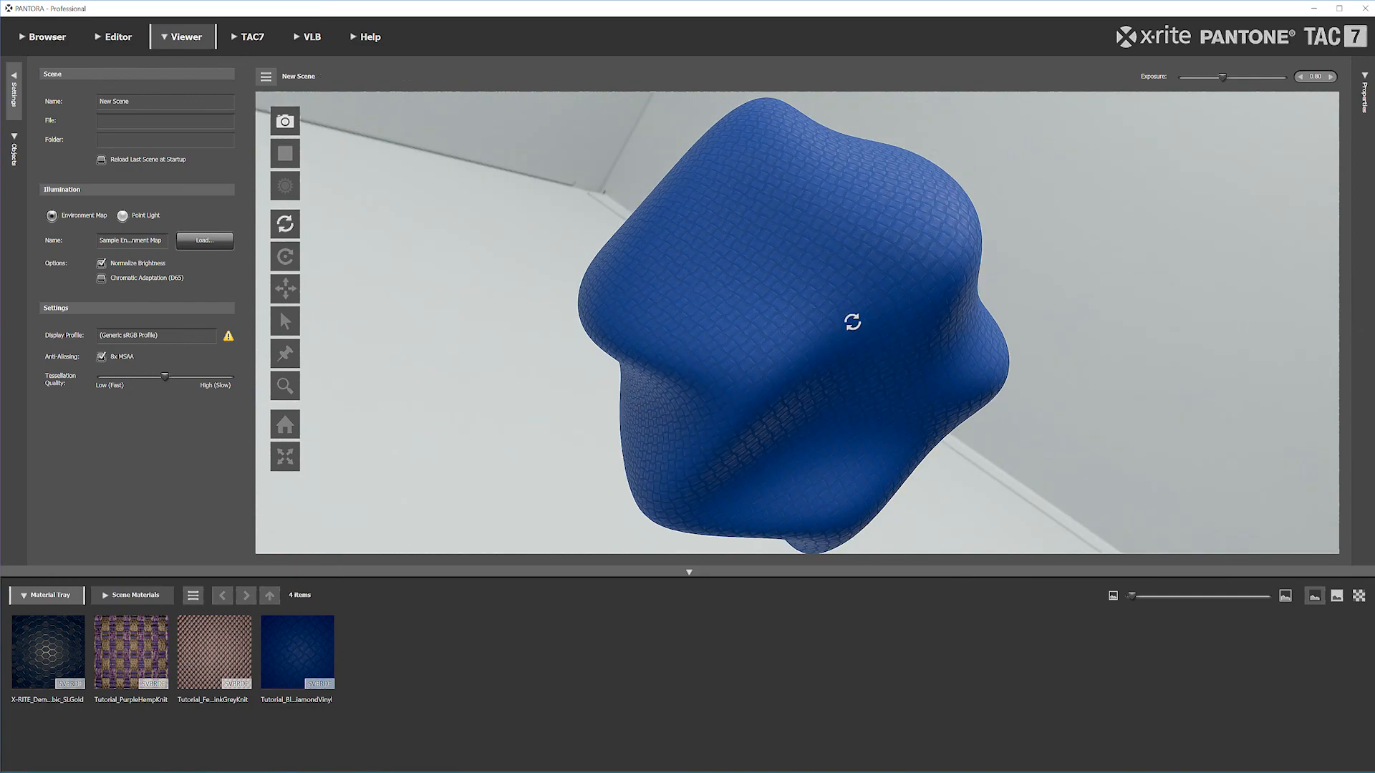
left_click_drag(852, 322, 883, 460)
scroll(831, 345, "up", 3)
left_click_drag(826, 402, 937, 378)
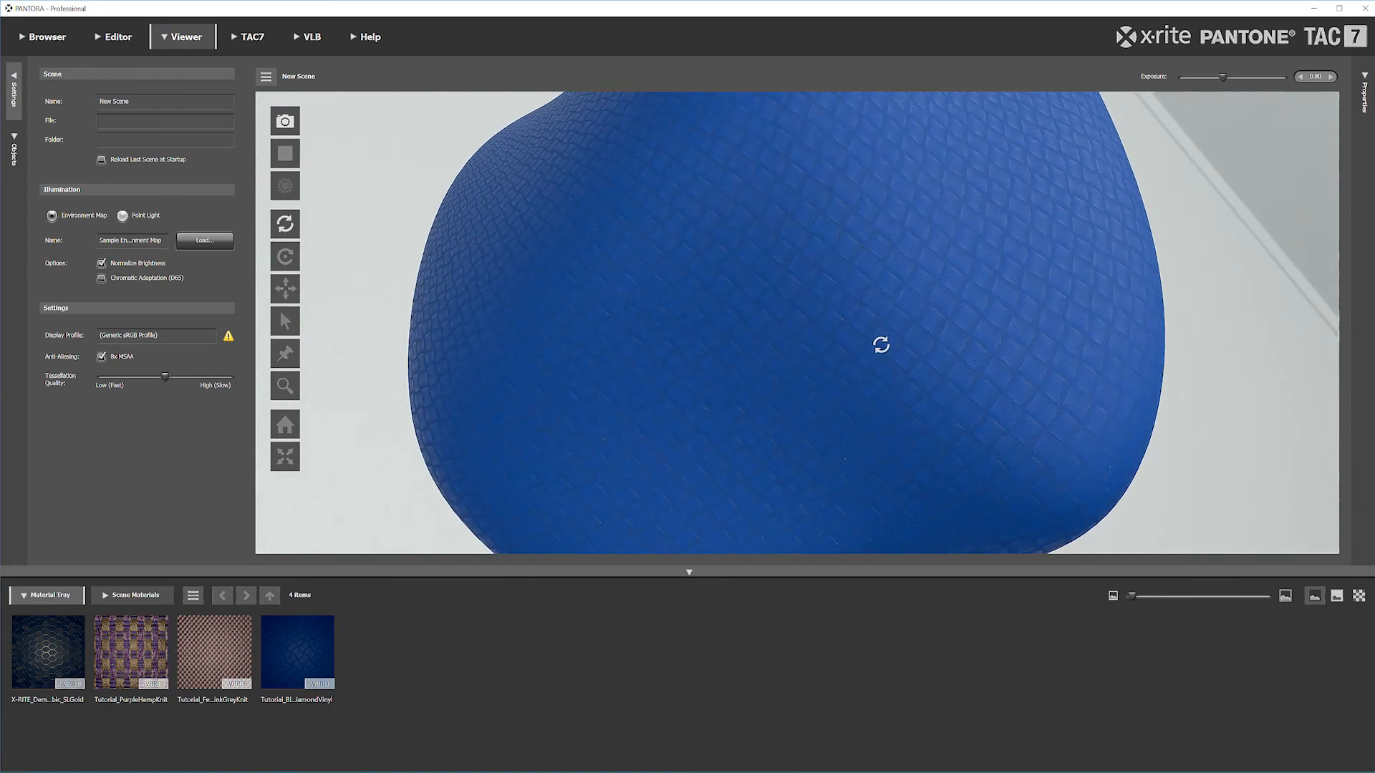
left_click_drag(880, 333, 795, 329)
scroll(794, 328, "down", 5)
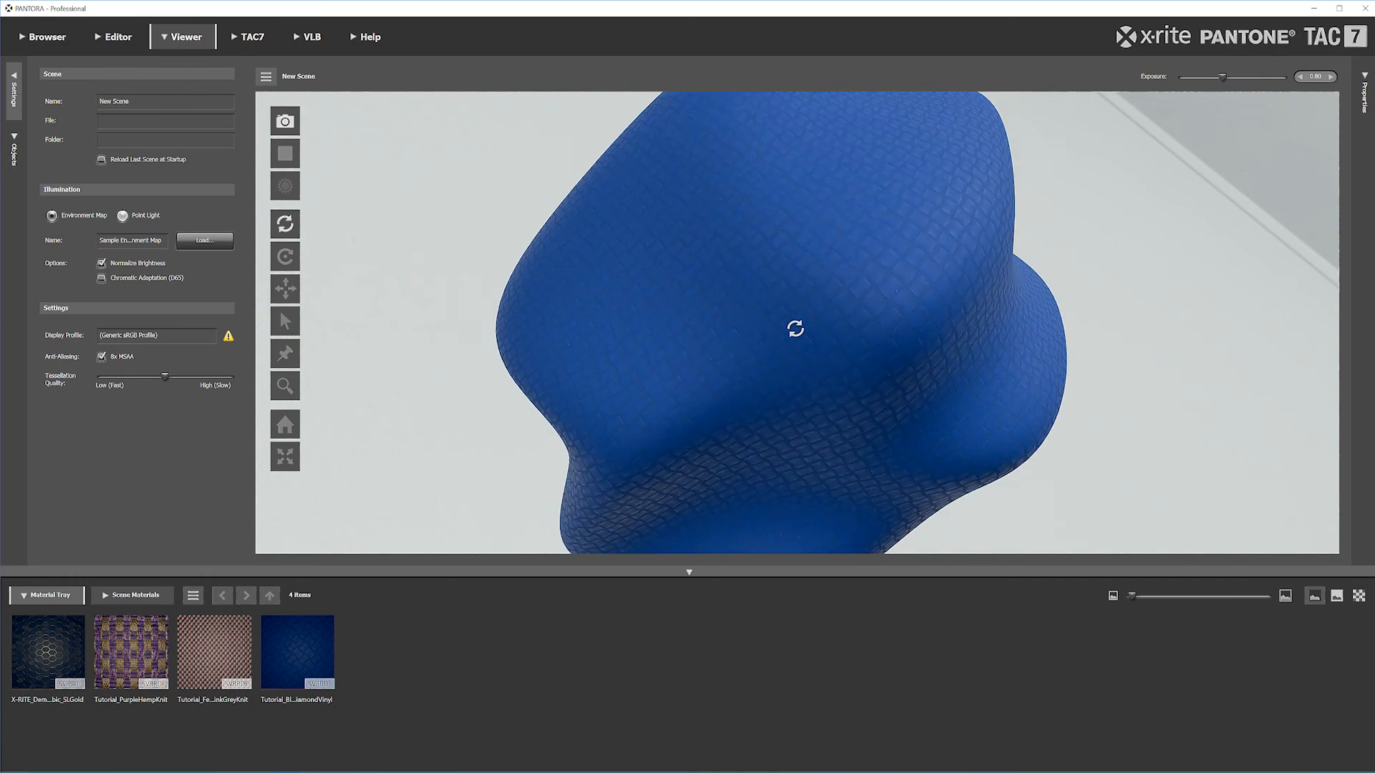
left_click_drag(805, 412, 727, 226)
left_click_drag(788, 316, 714, 347)
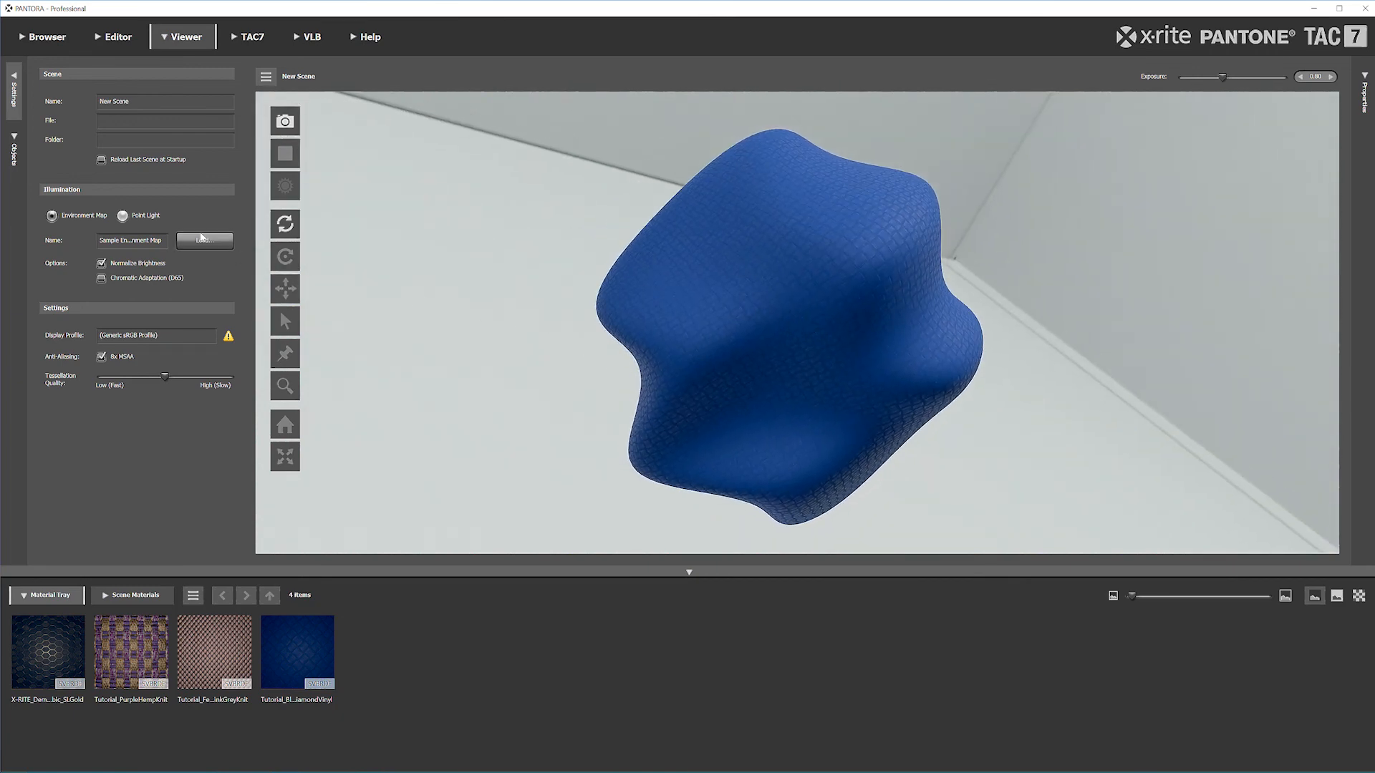
Try Point Light illumination and move the light around the blob before returning to the environment map
left_click(154, 214)
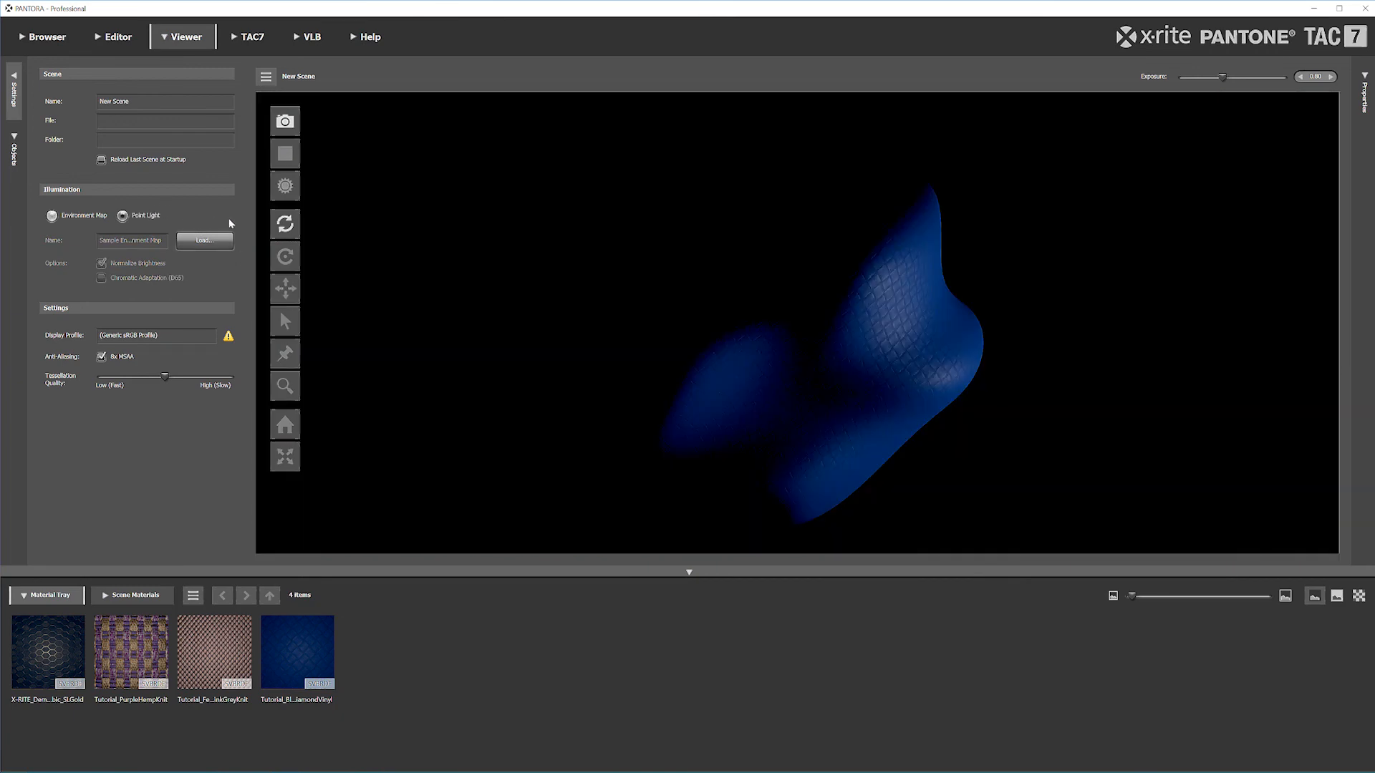
left_click(285, 186)
mouse_move(930, 316)
left_mouse_down()
mouse_move(888, 287)
mouse_move(694, 270)
mouse_move(764, 167)
mouse_move(645, 364)
mouse_move(919, 309)
mouse_move(883, 276)
mouse_move(896, 239)
mouse_move(799, 339)
mouse_move(715, 313)
mouse_move(758, 402)
mouse_move(619, 209)
mouse_move(528, 272)
mouse_move(678, 141)
mouse_move(905, 184)
mouse_move(911, 286)
mouse_move(709, 307)
mouse_move(555, 249)
mouse_move(657, 221)
mouse_move(5, 208)
left_mouse_up()
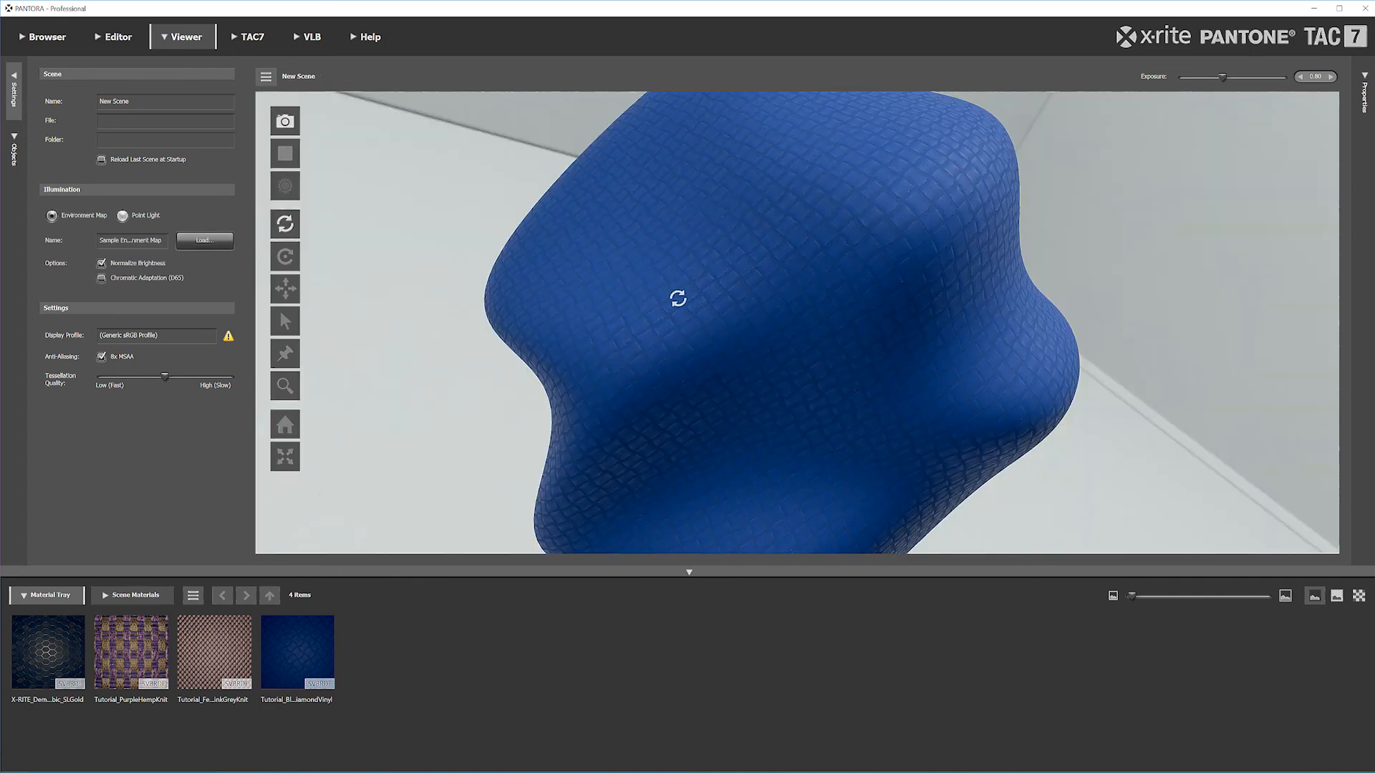
Load the LL_PPG_Color_Room environment map as the scene illumination
scroll(630, 313, "down", 5)
left_click_drag(897, 379, 609, 323)
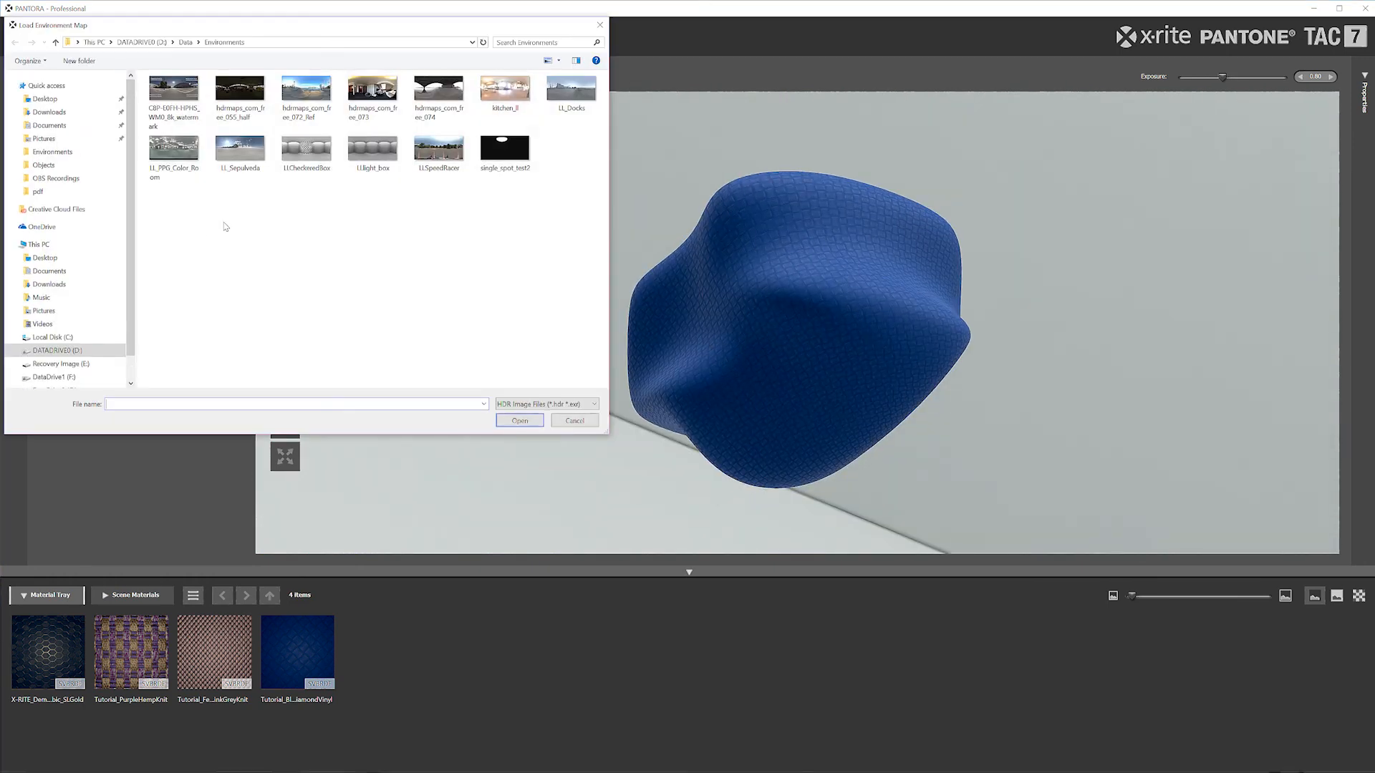
double_click(174, 152)
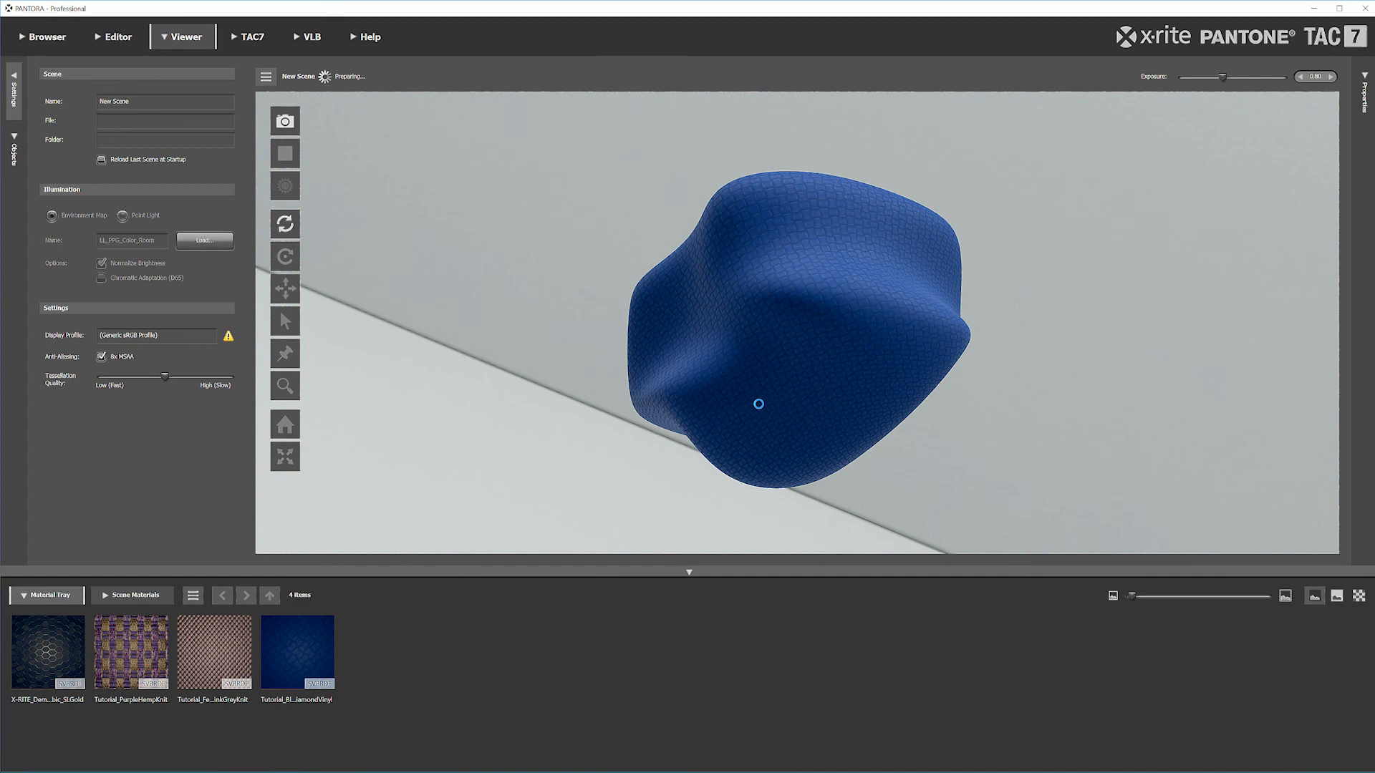
Check the scene's object list and examine the vinyl blob in the color room environment from different angles and distances
left_click(14, 150)
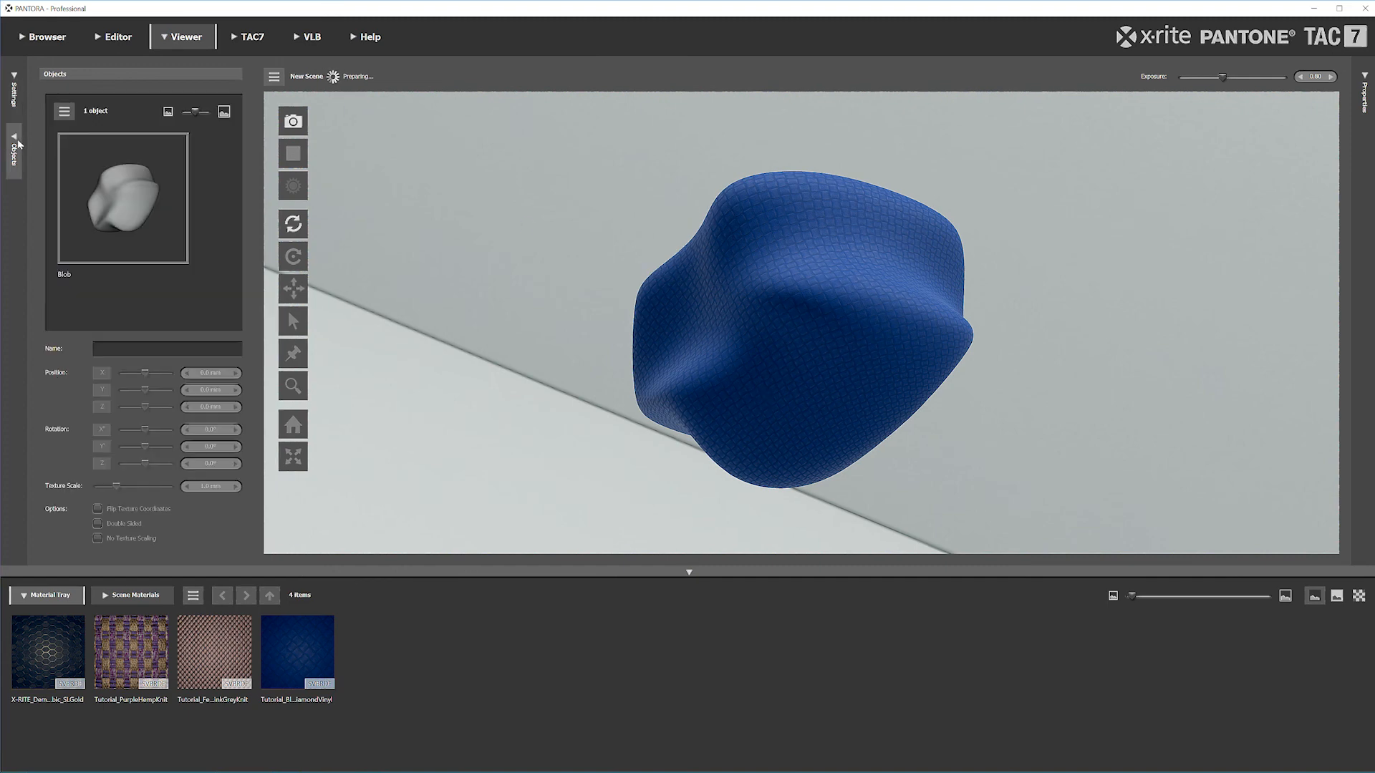
left_click(101, 226)
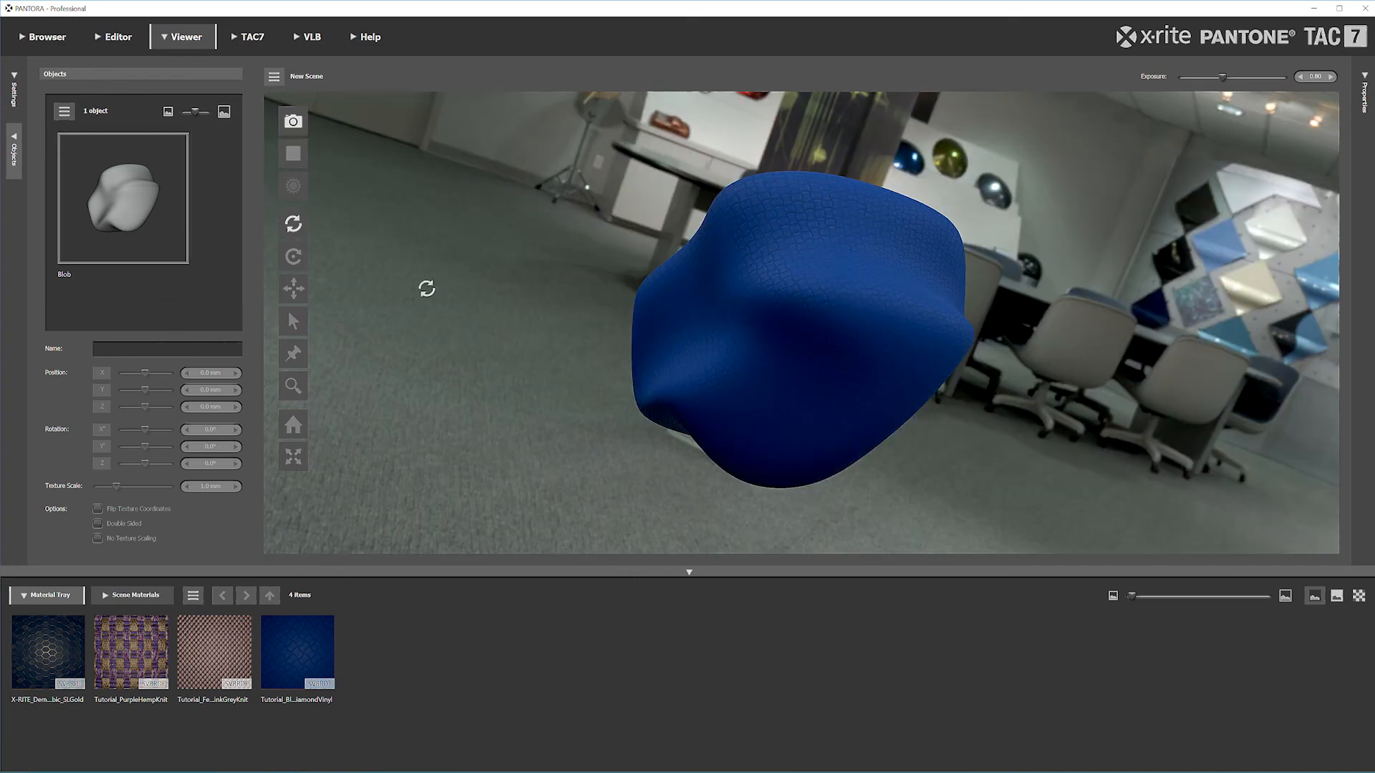
left_click_drag(893, 224, 850, 294)
left_click_drag(764, 187, 356, 157)
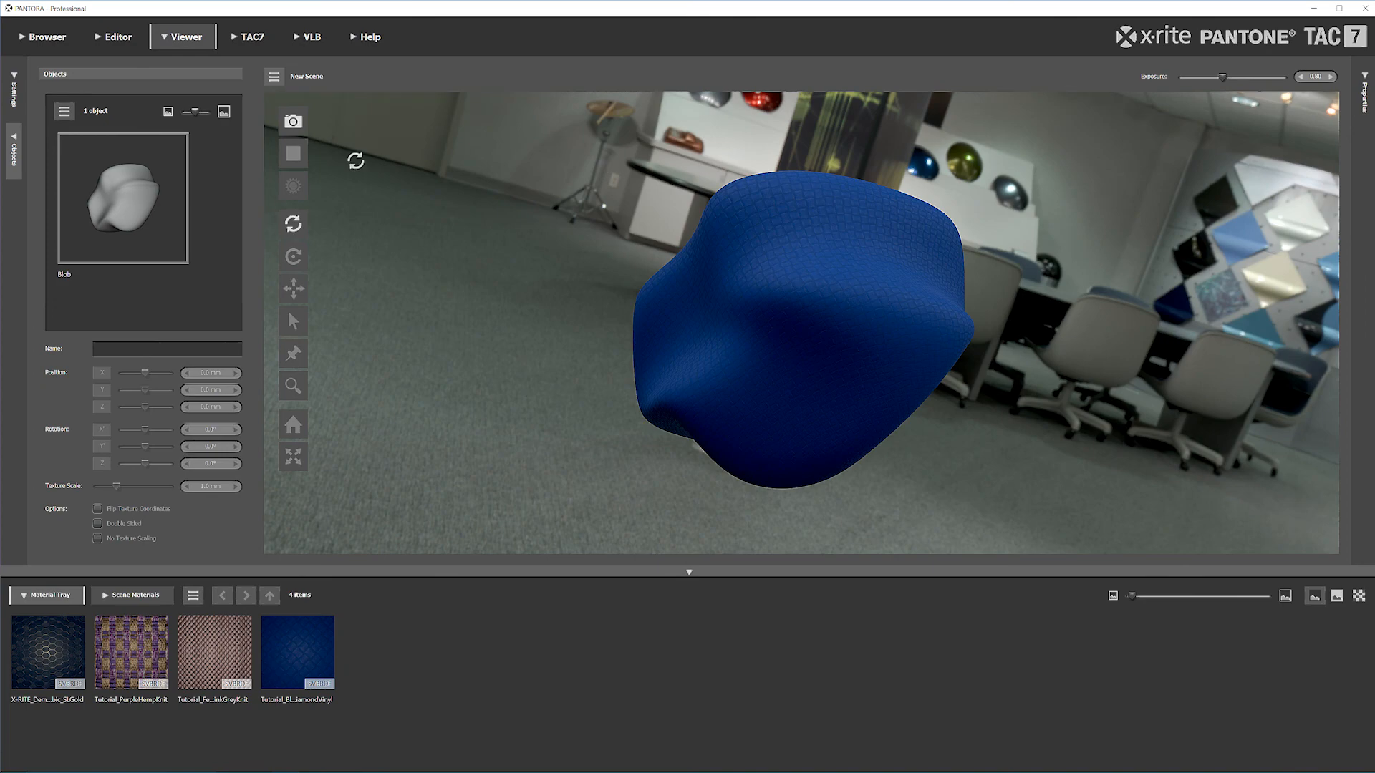
left_click(14, 104)
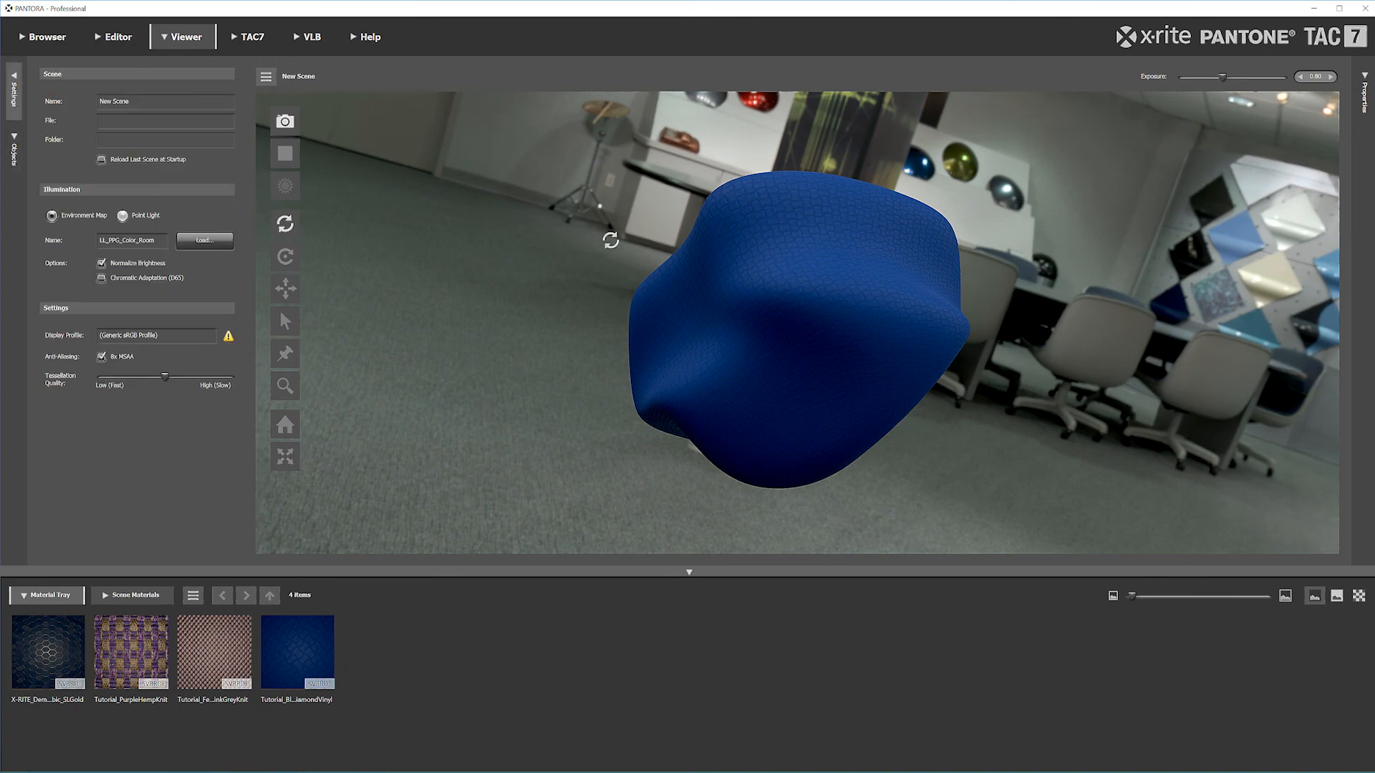
left_click_drag(886, 170, 668, 368)
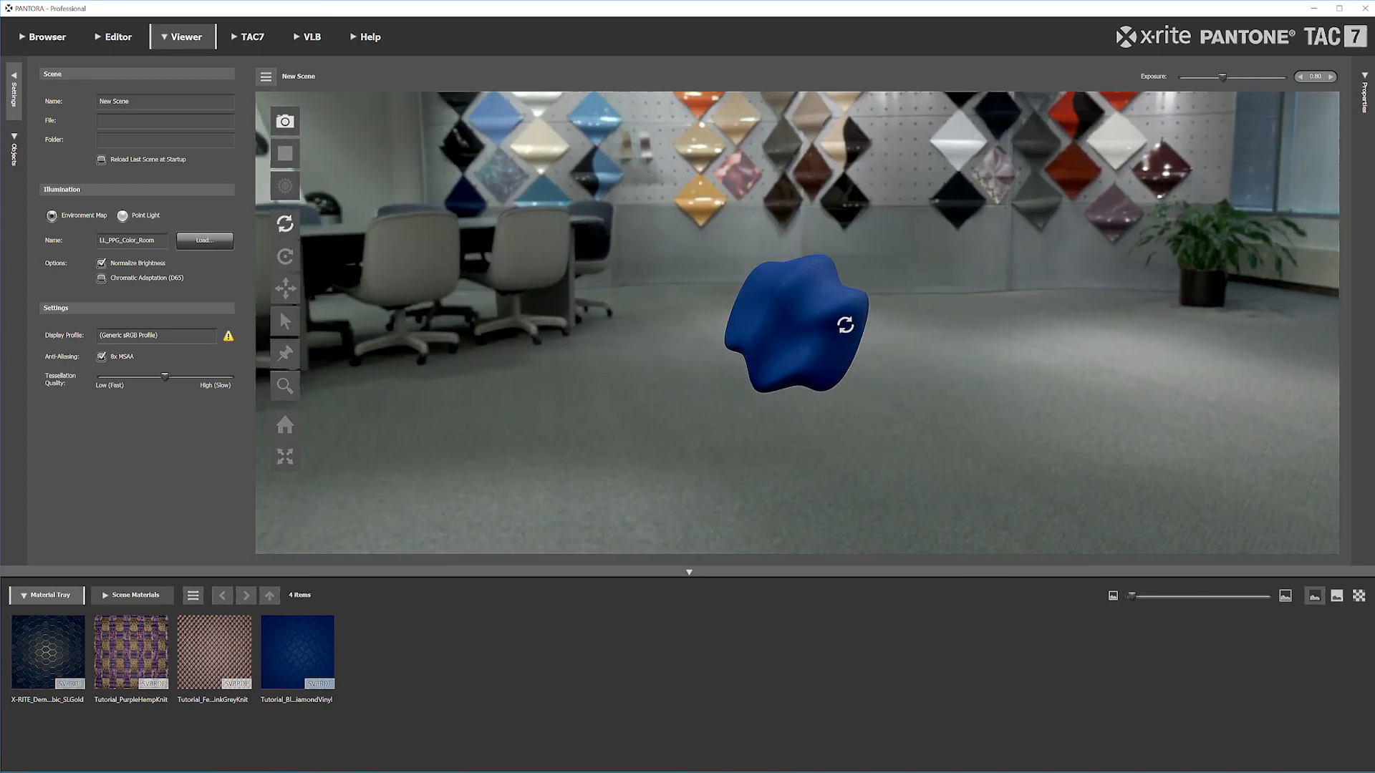
scroll(806, 324, "up", 3)
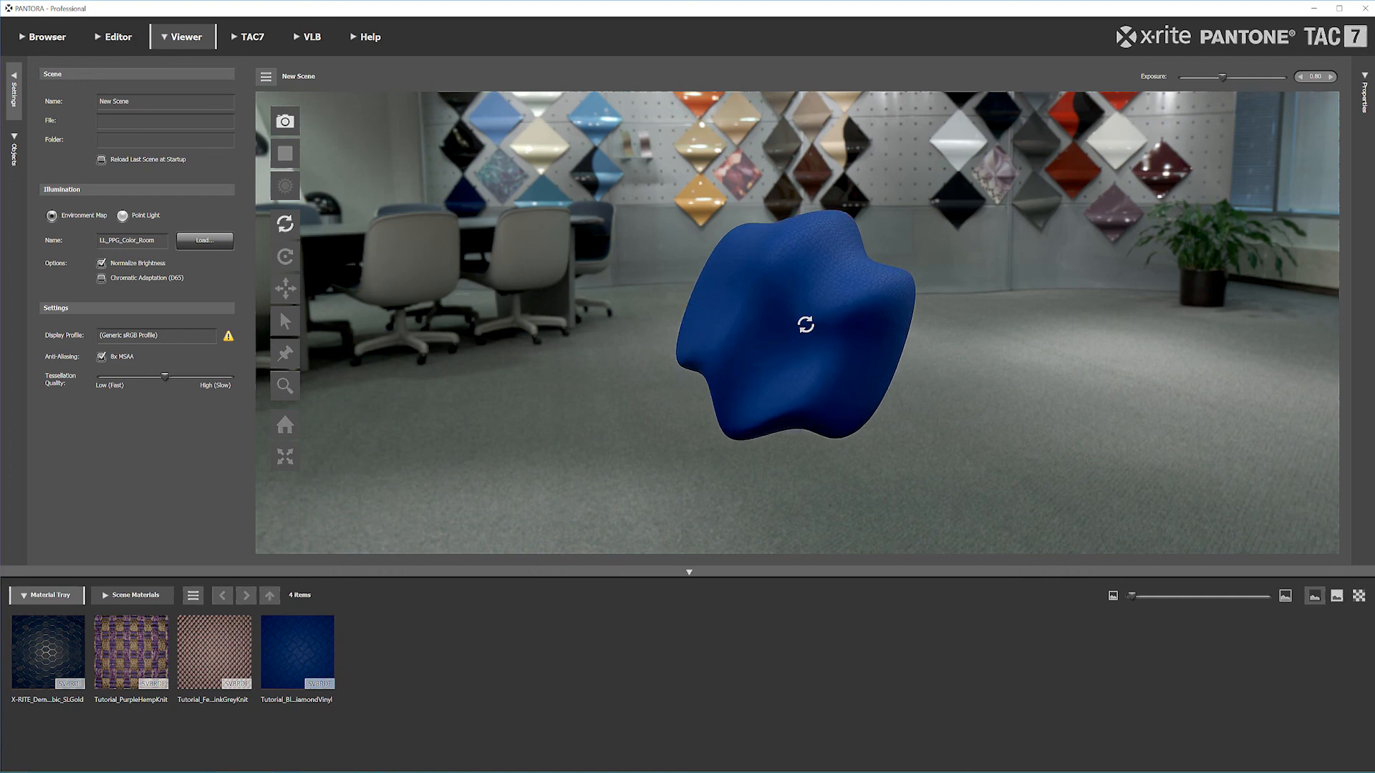